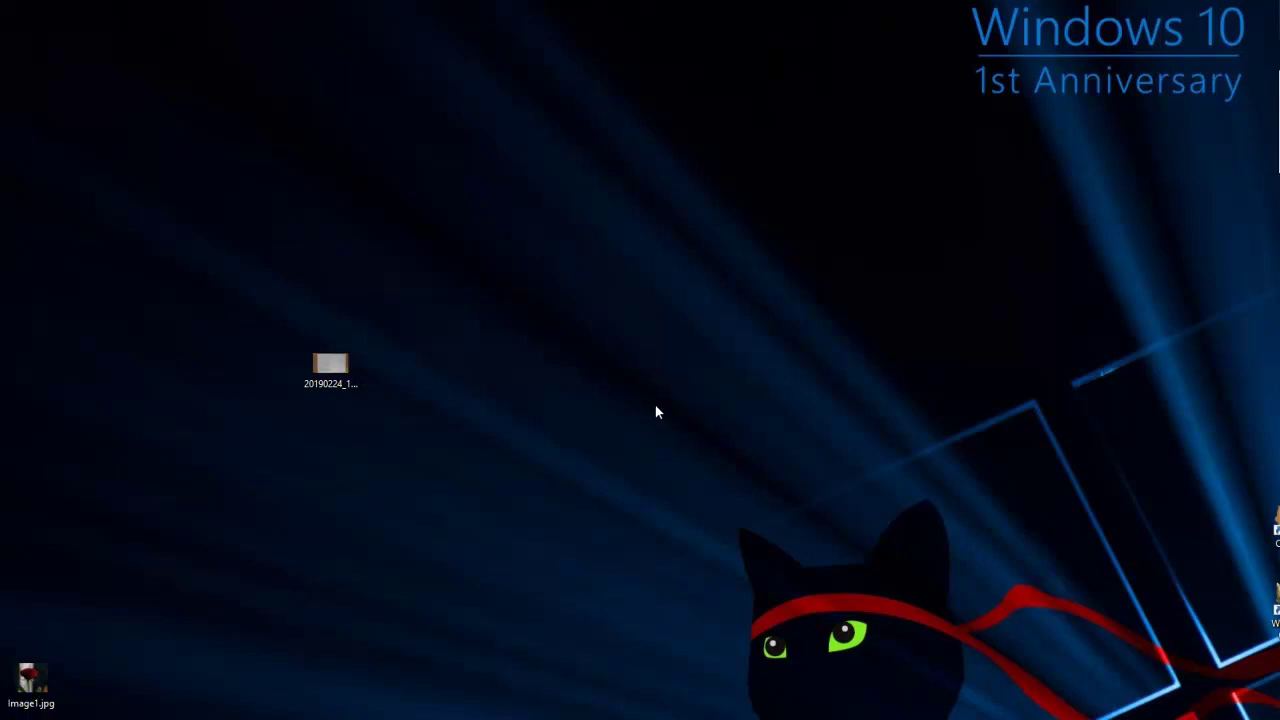
Step: Open the dated scan image, launch FreeOCR, and clear its startup notes from the text pane
double_click(330, 367)
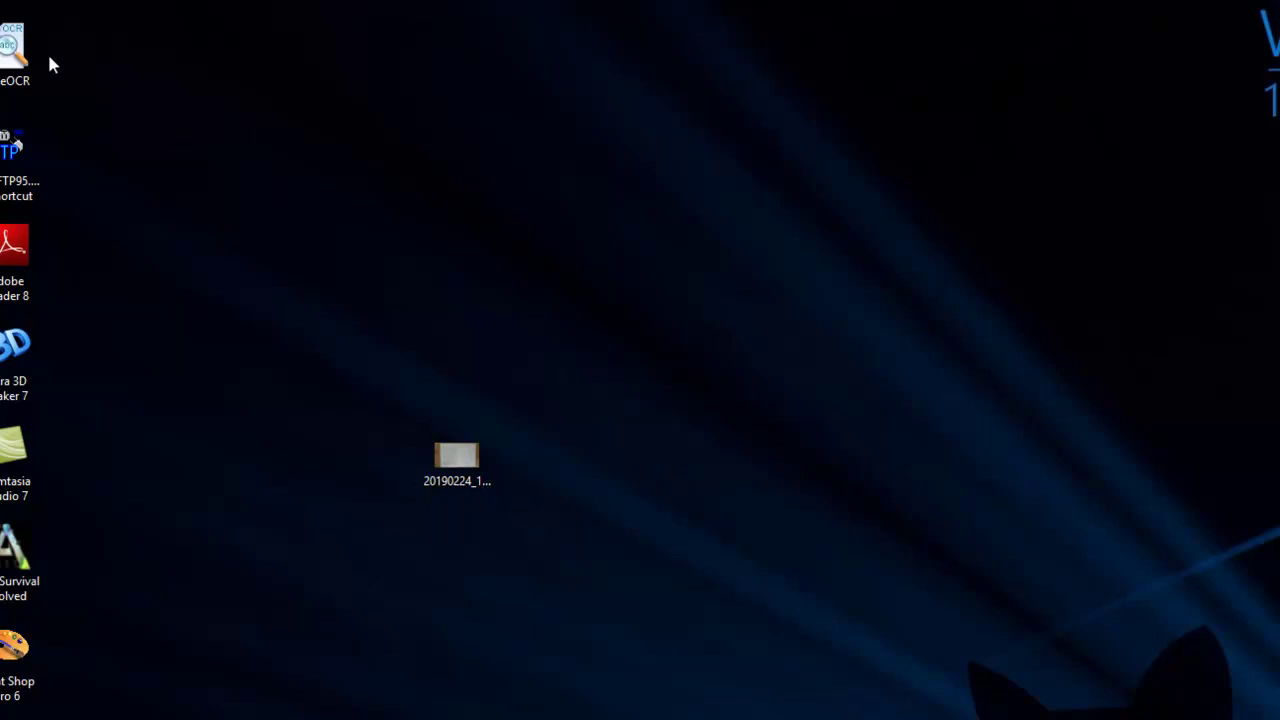
left_click(22, 60)
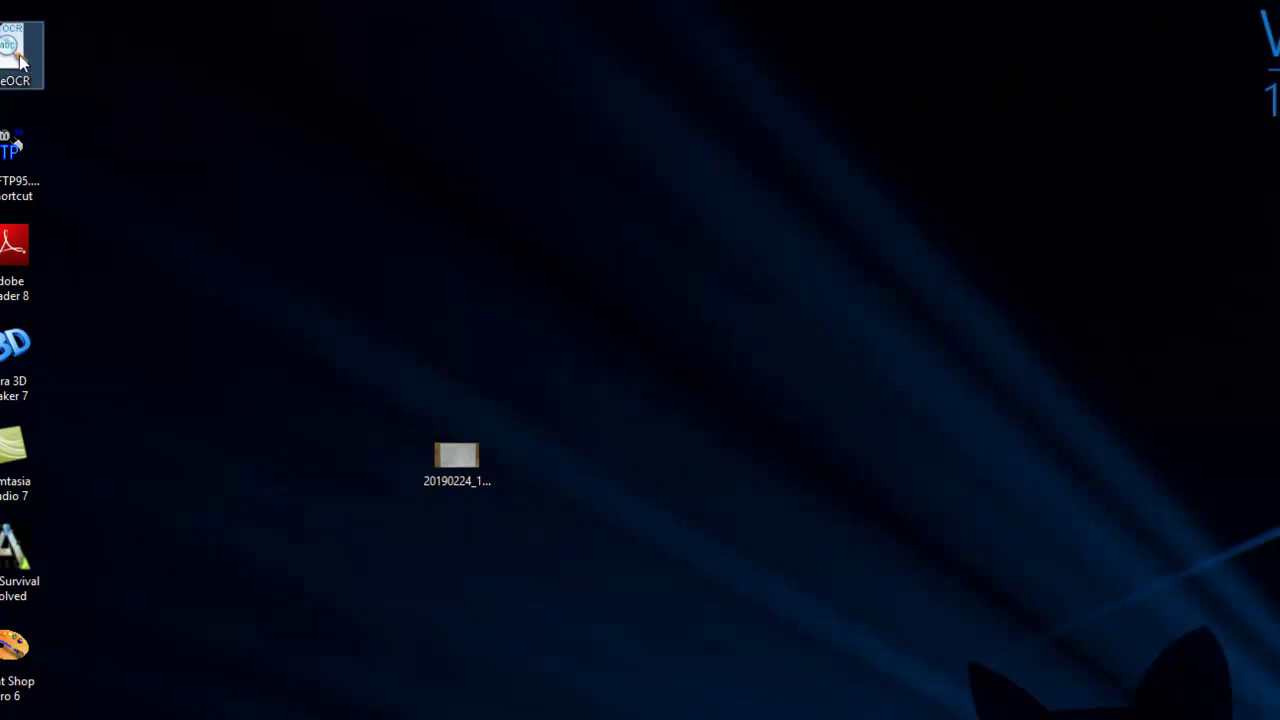
double_click(22, 60)
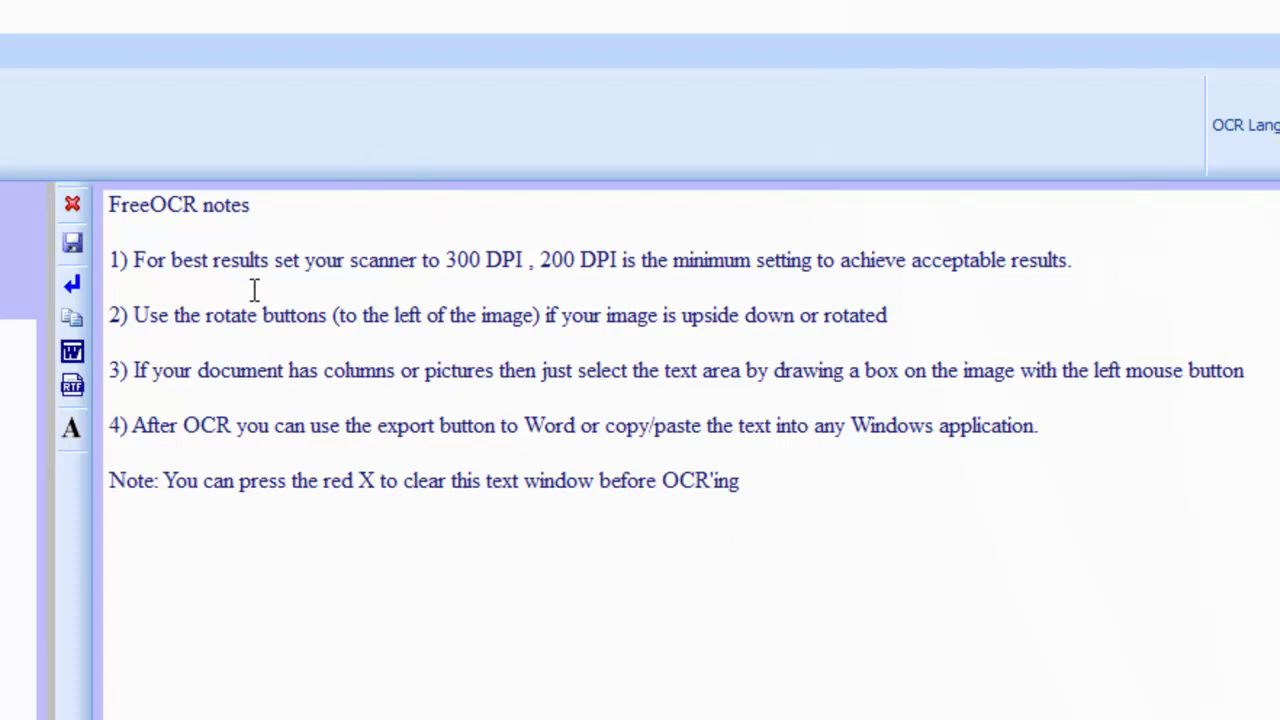
left_click(76, 205)
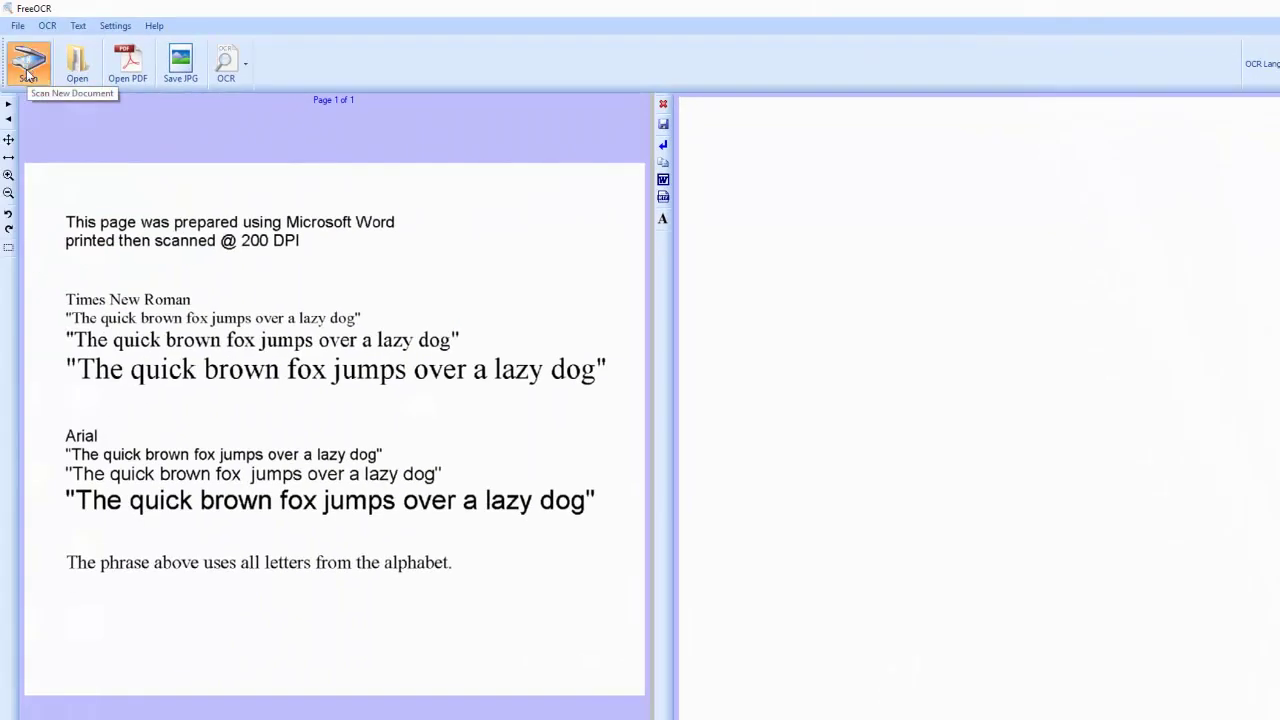
Step: Keep the Brother DCP-J315W scanner and Black and White colour mode, then scan the A4 page
left_click(27, 75)
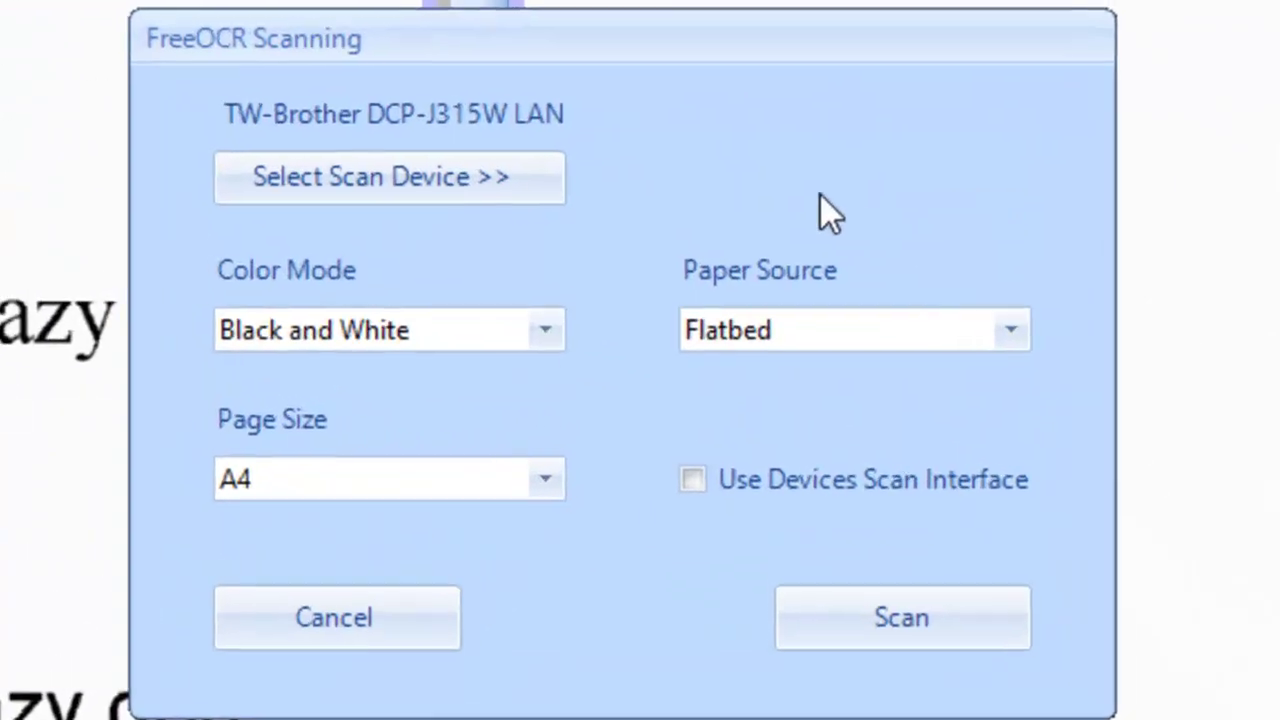
left_click(363, 192)
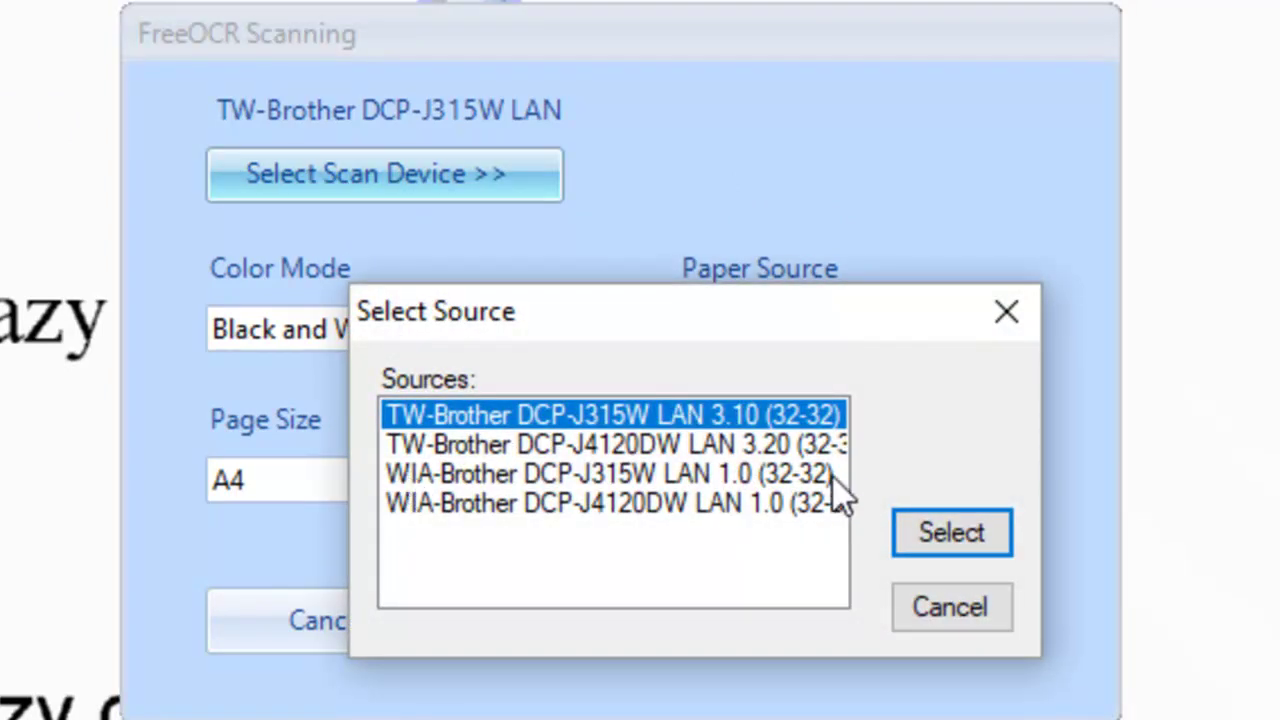
left_click(1010, 311)
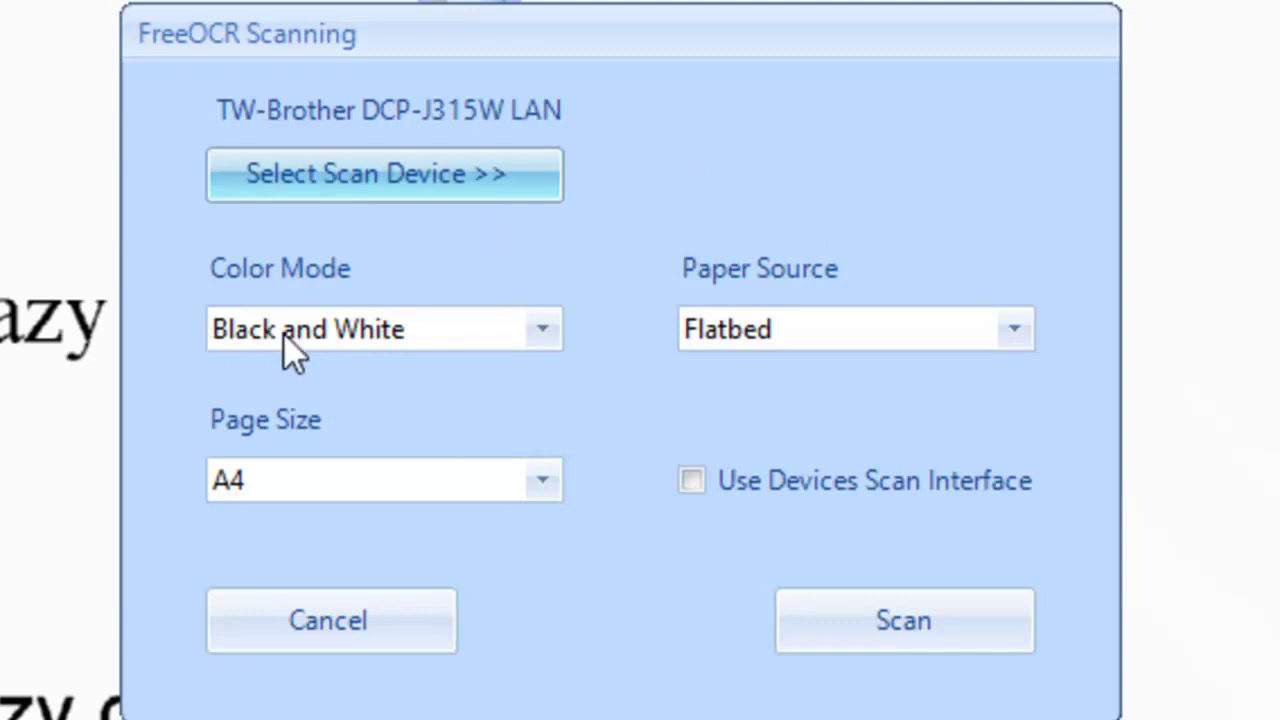
left_click(541, 331)
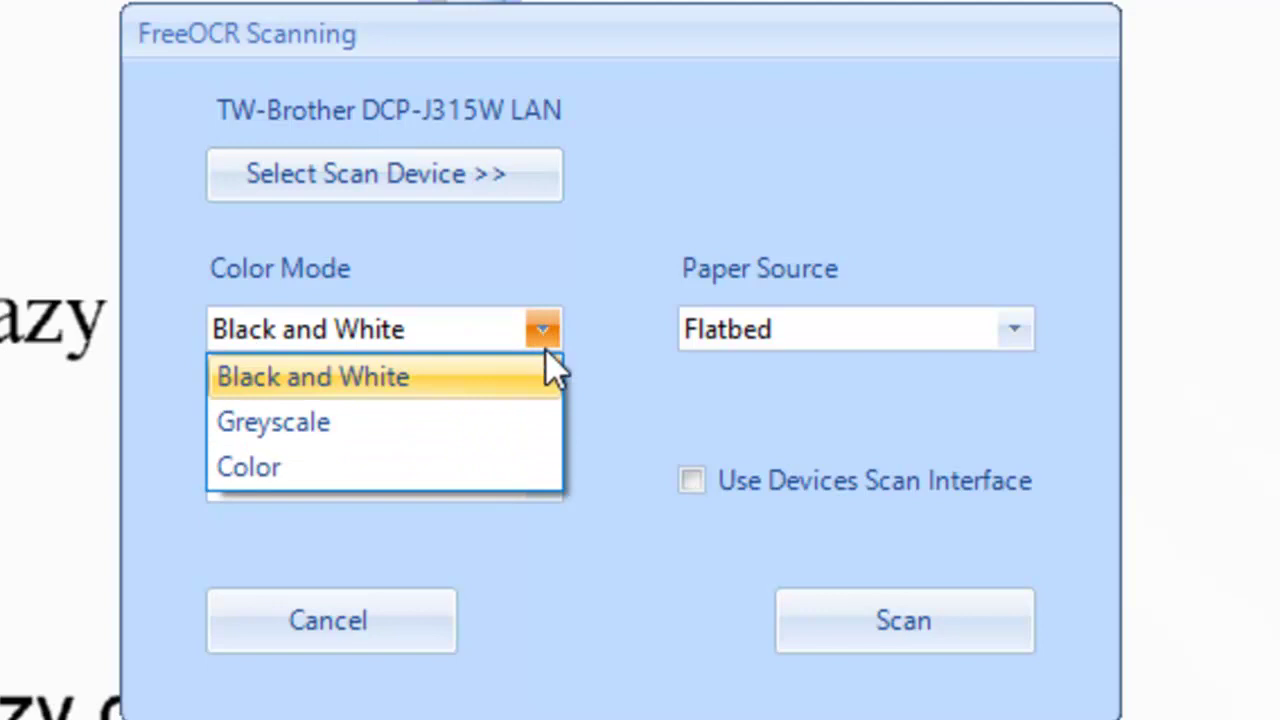
left_click(700, 251)
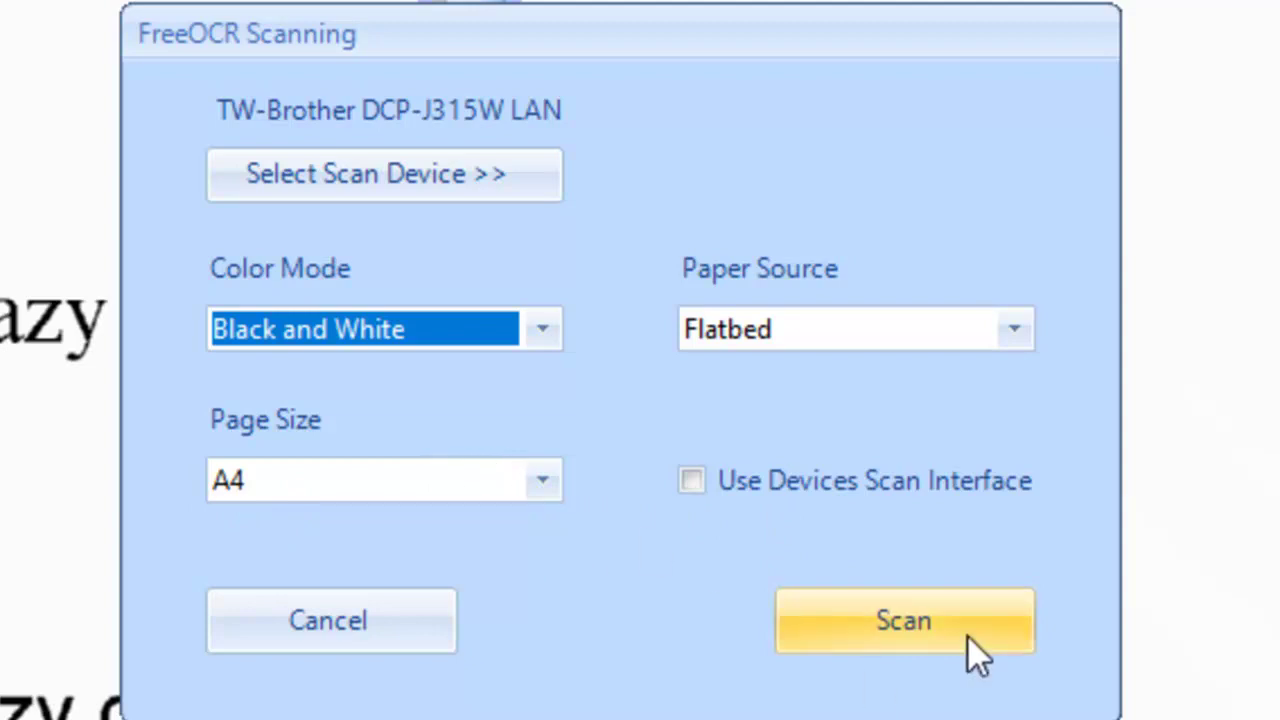
left_click(937, 633)
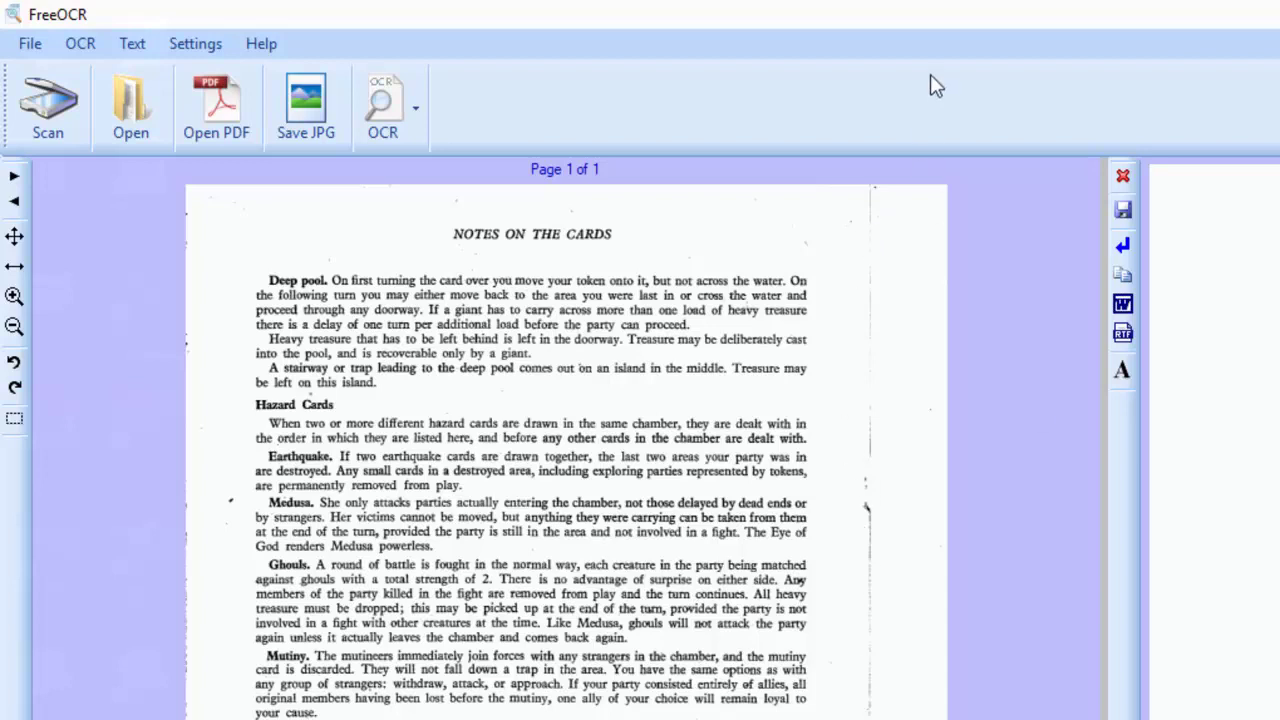
Step: Save the scanned page to the Desktop as the JPG image 'book scan'
left_click(312, 104)
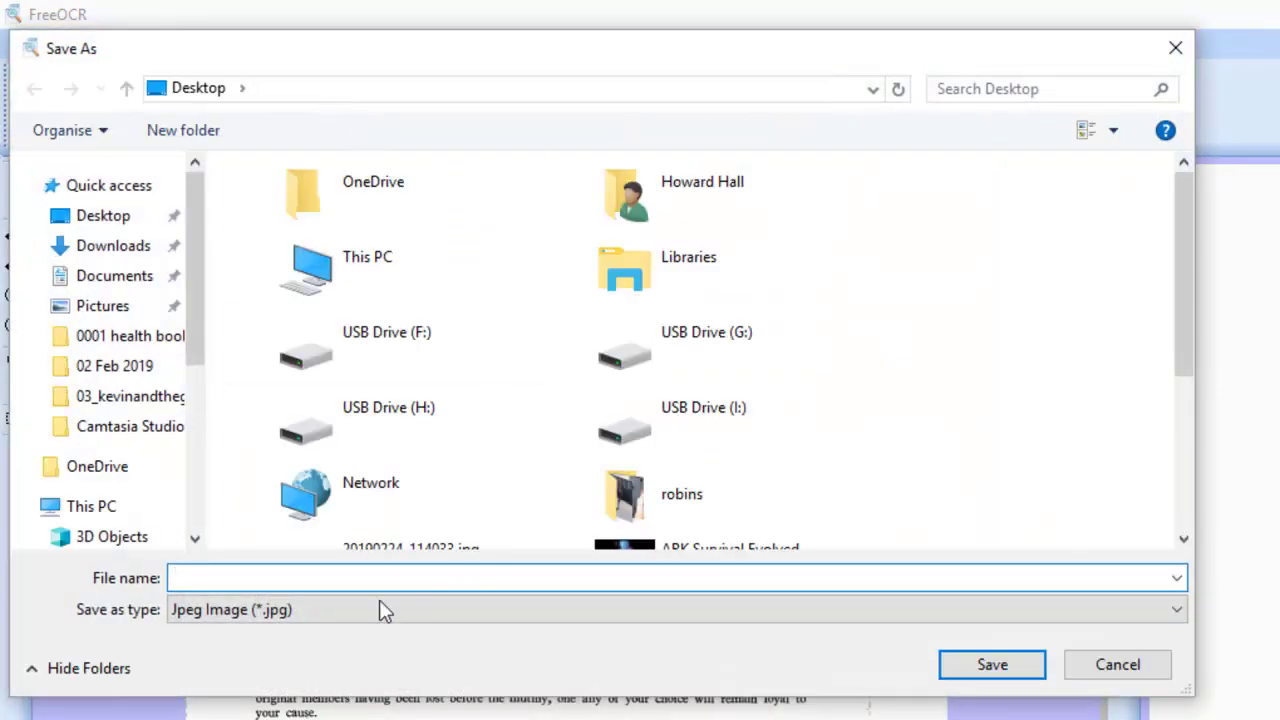
left_click(100, 218)
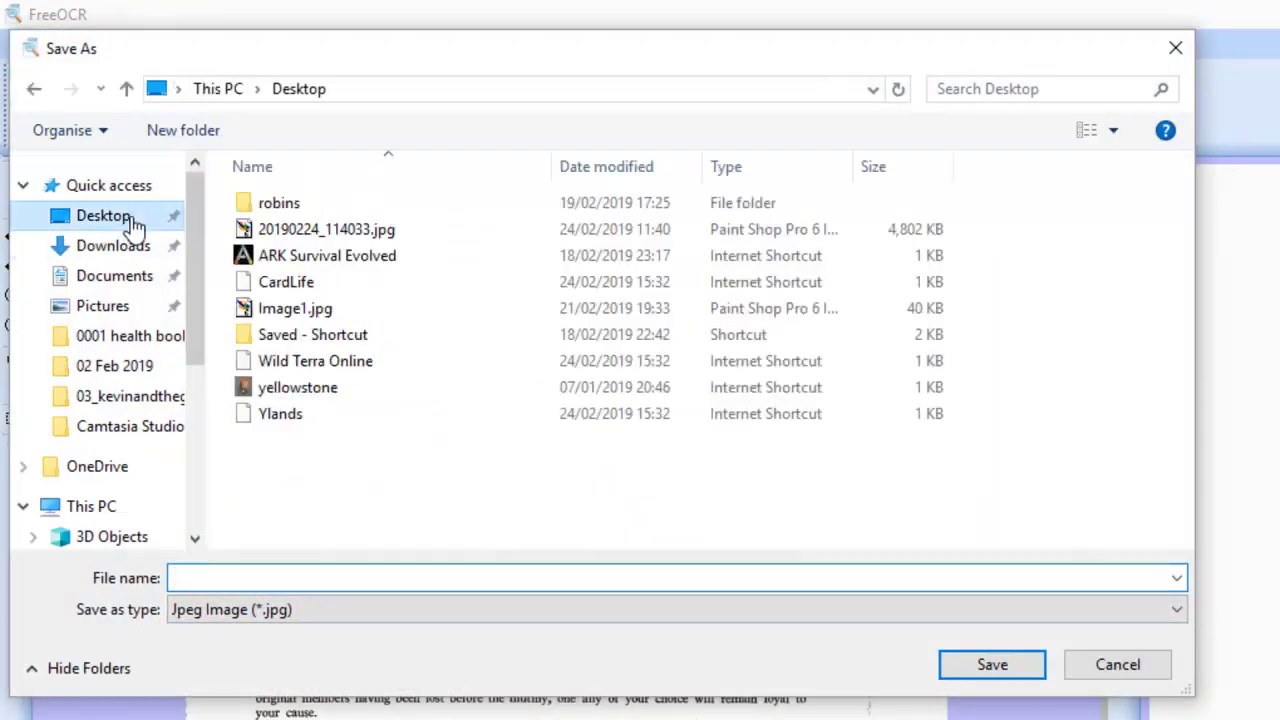
left_click(324, 580)
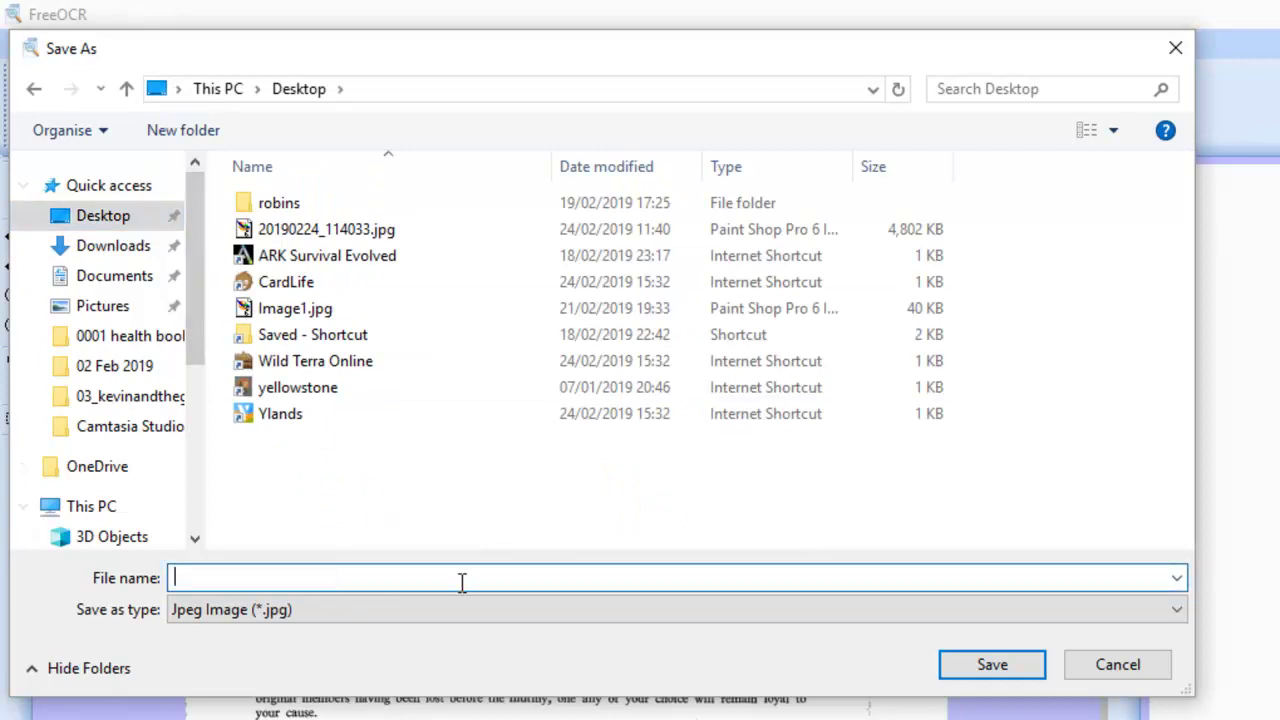
type("book scan")
key("Return")
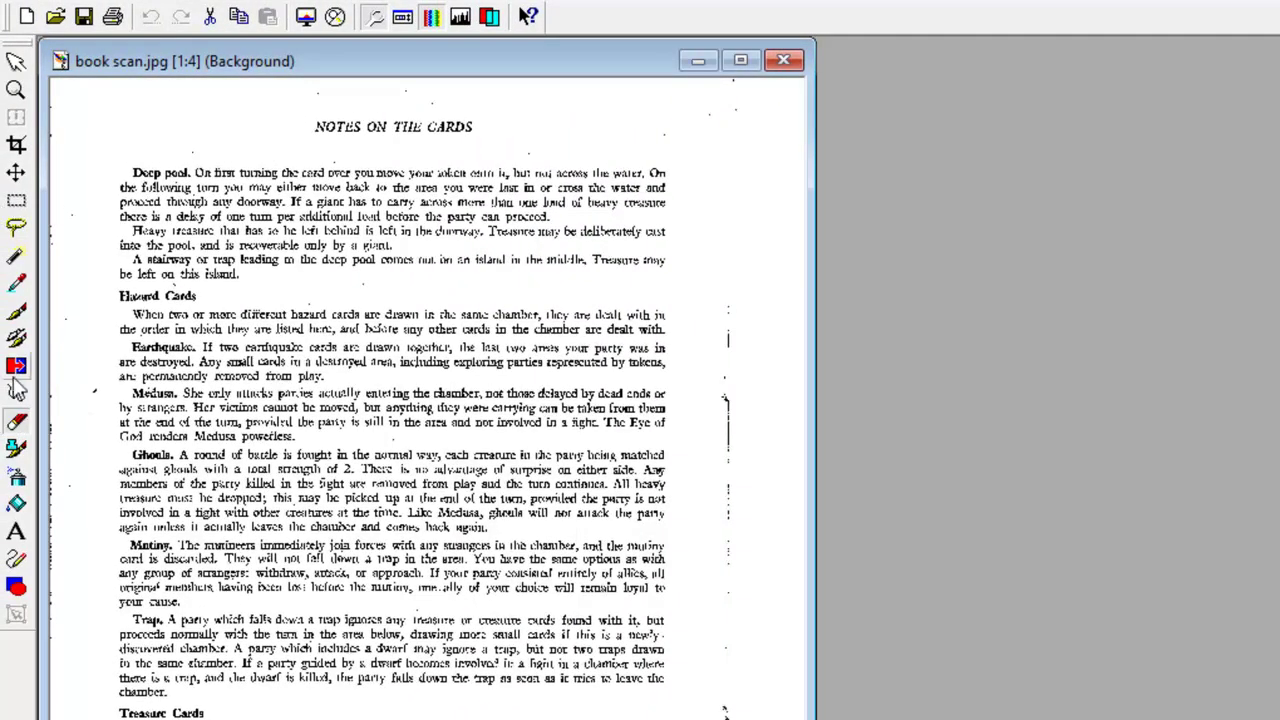
Step: Show the Eraser options panel and erase the dark specks along the right margin of book scan.jpg
right_click(15, 391)
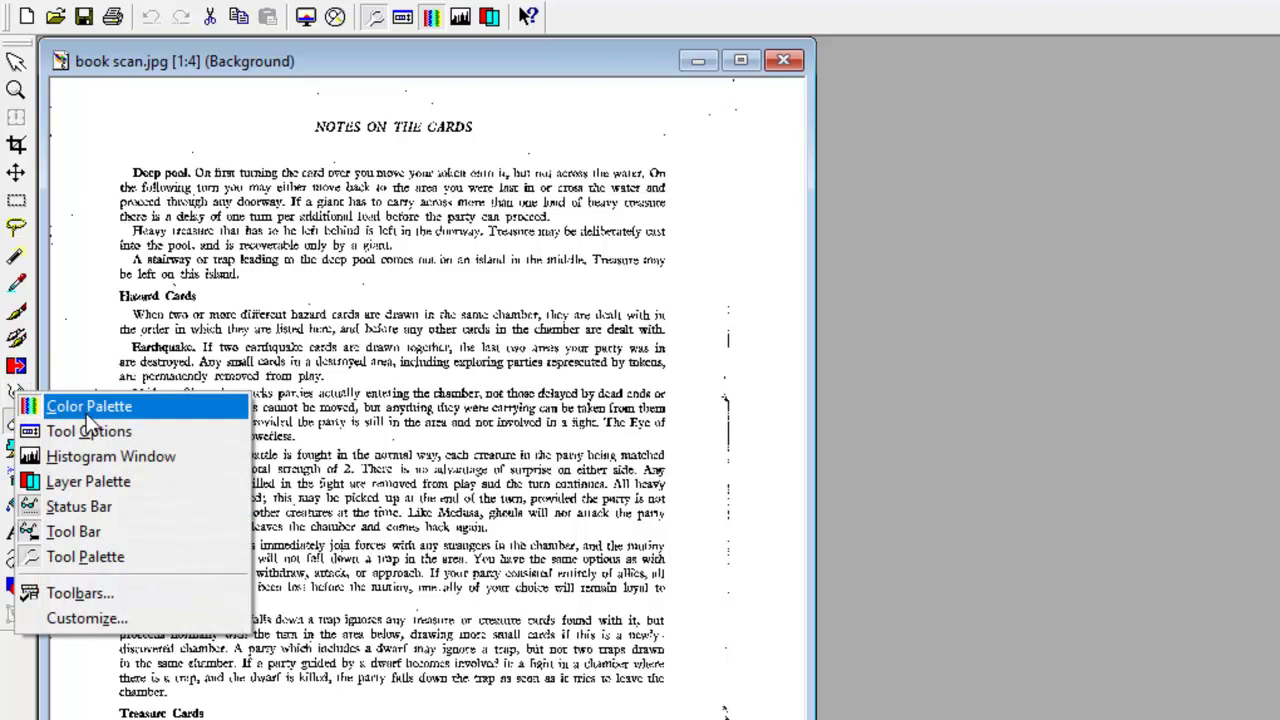
left_click(88, 431)
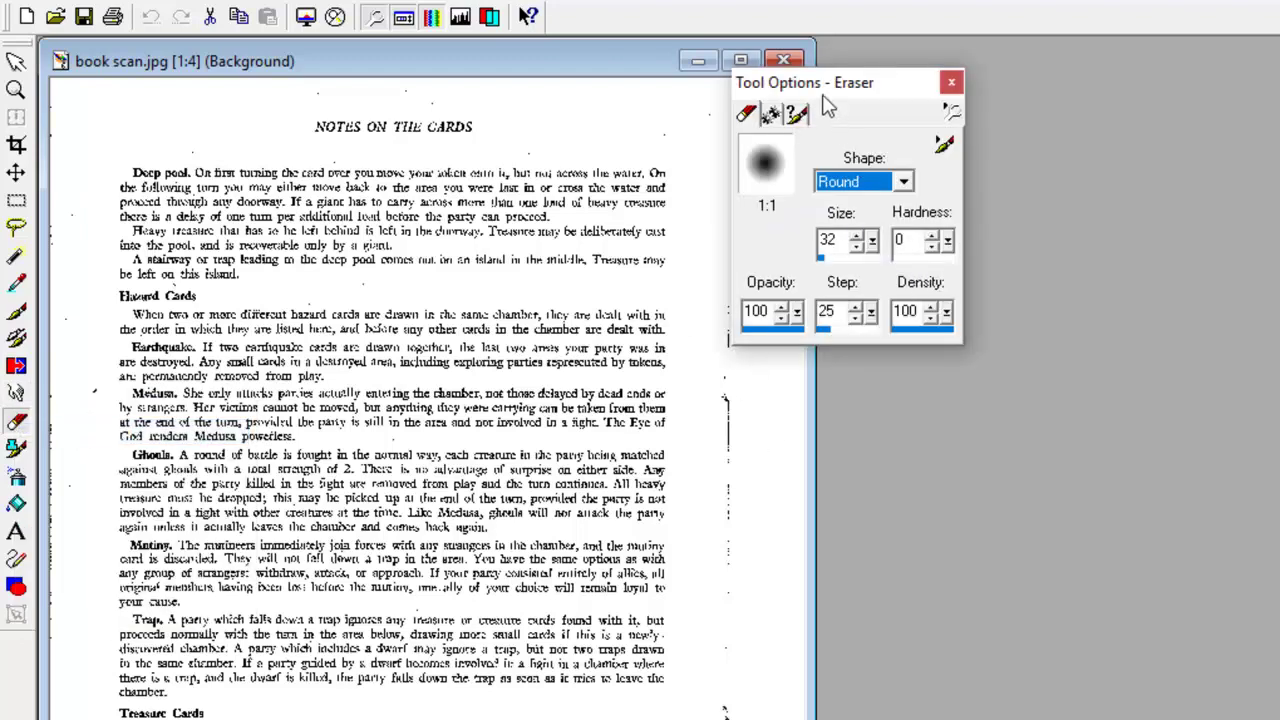
left_click_drag(826, 95, 1271, 102)
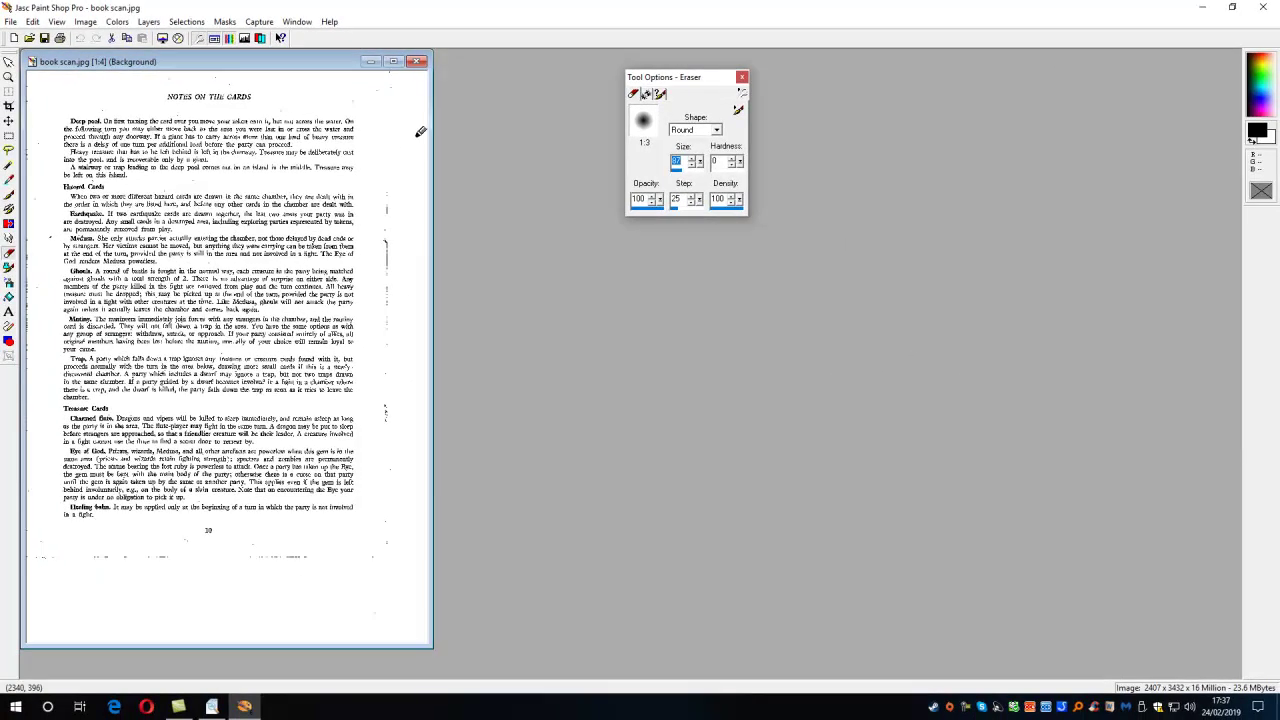
left_click(406, 163)
left_click_drag(394, 223, 392, 302)
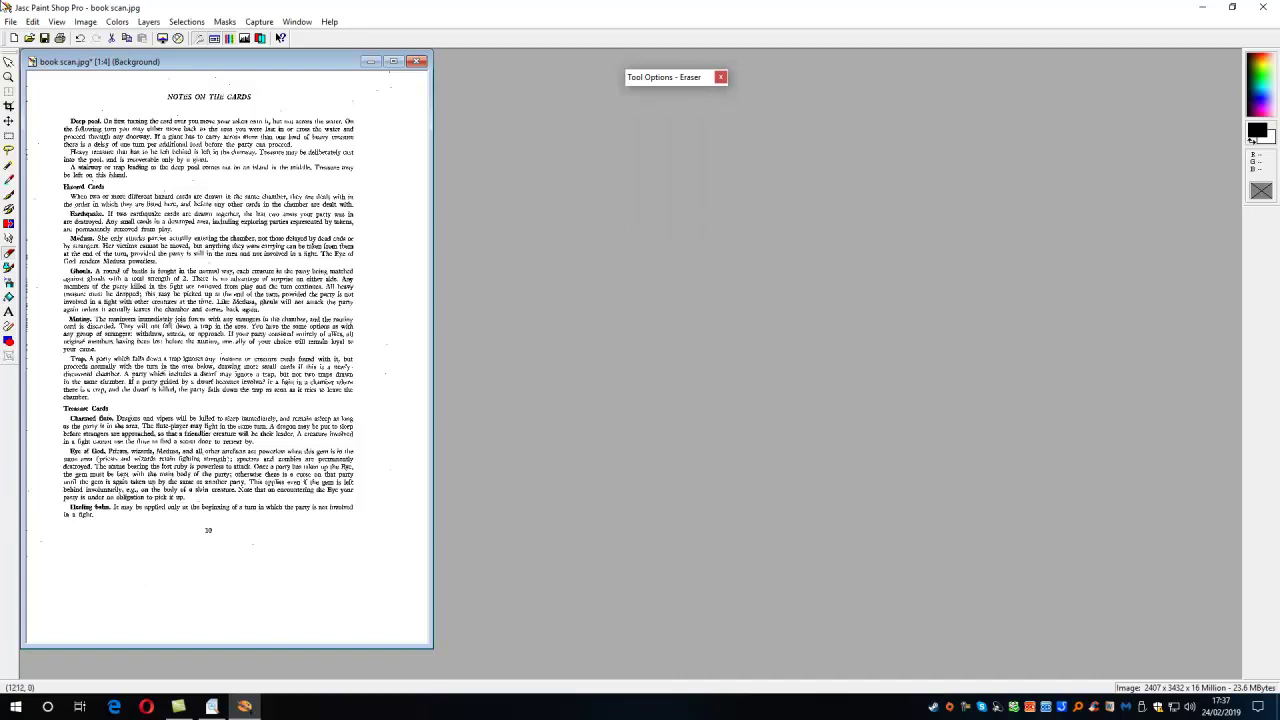
left_click(10, 21)
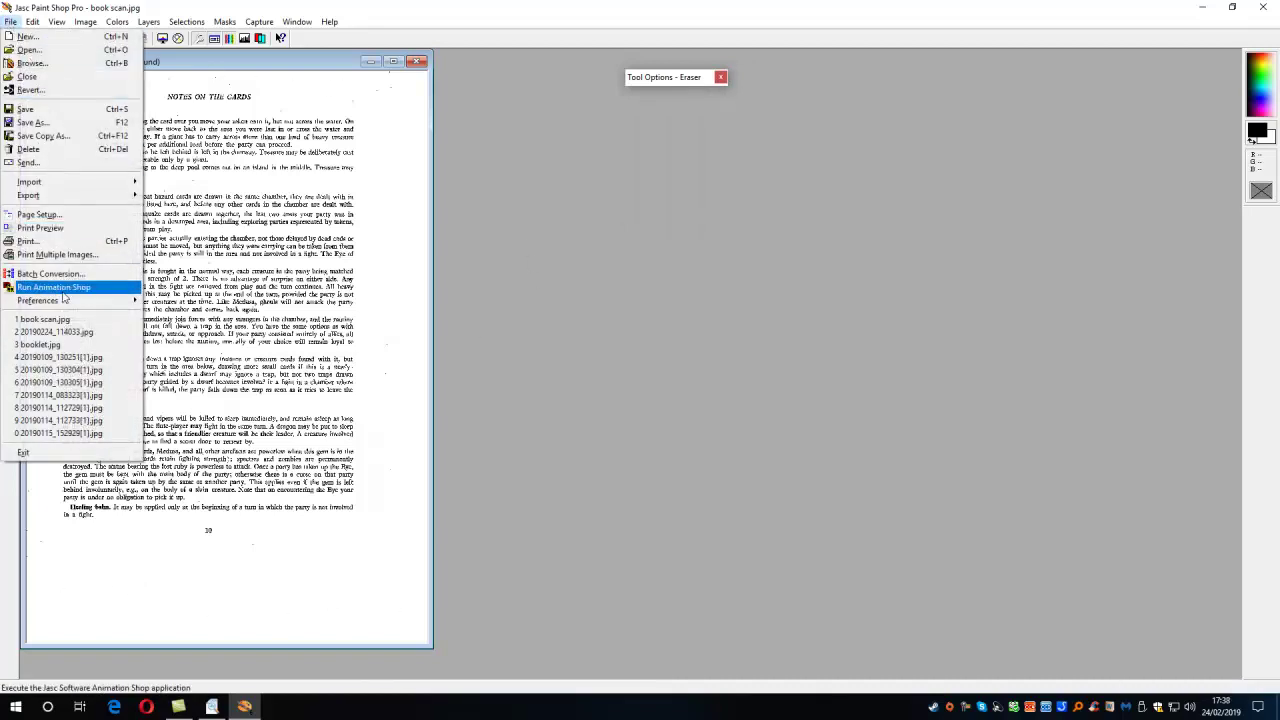
left_click(165, 110)
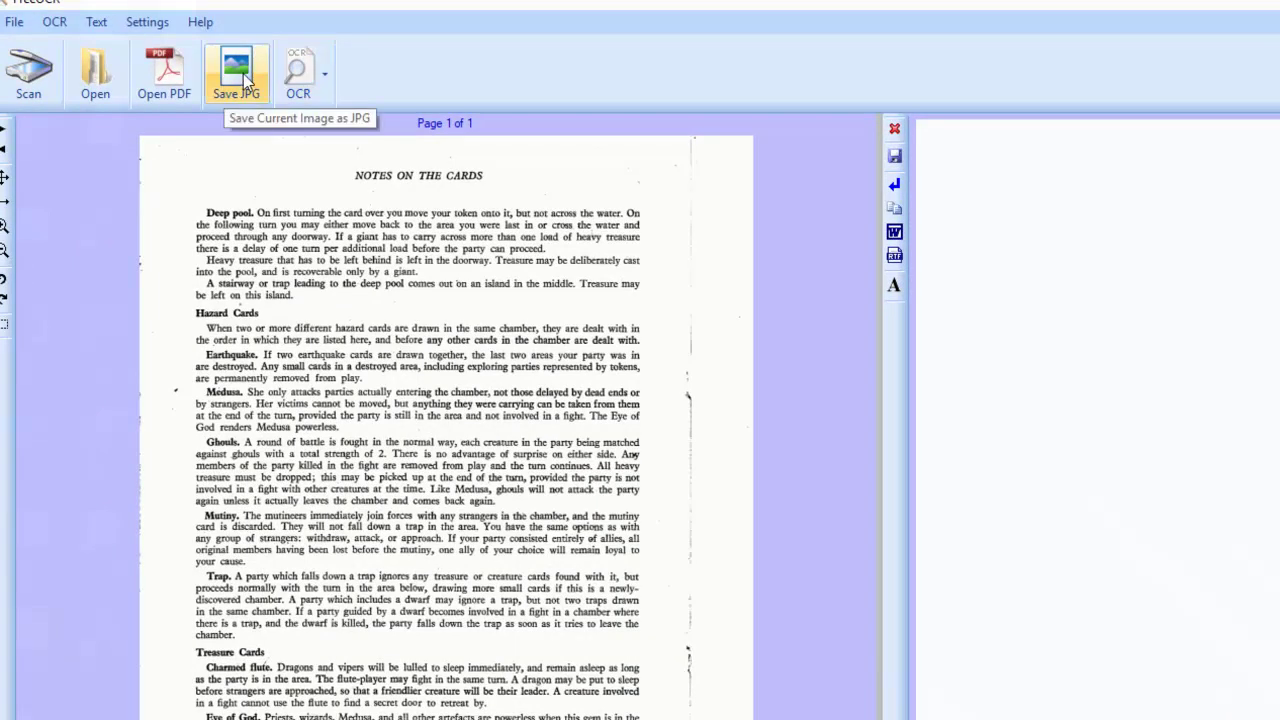
Step: Open Image1.jpg for OCR, then replace it with book scan.jpg from the Desktop
left_click(95, 68)
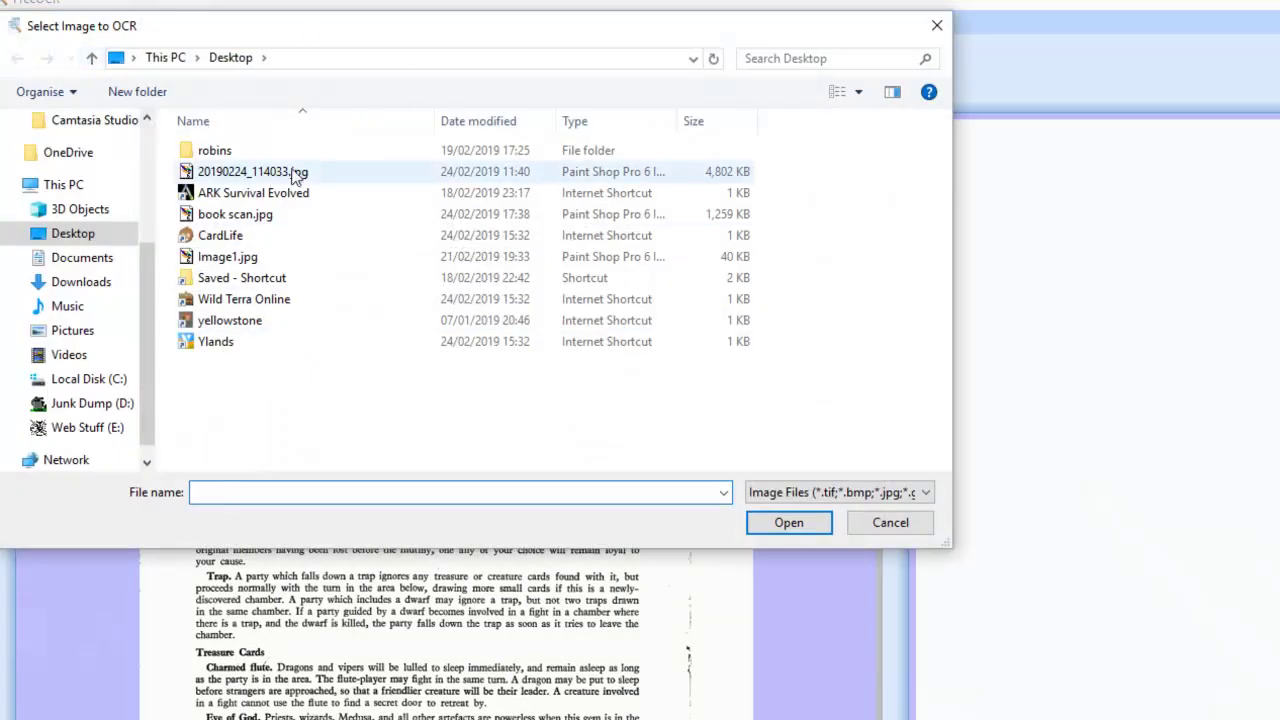
double_click(257, 257)
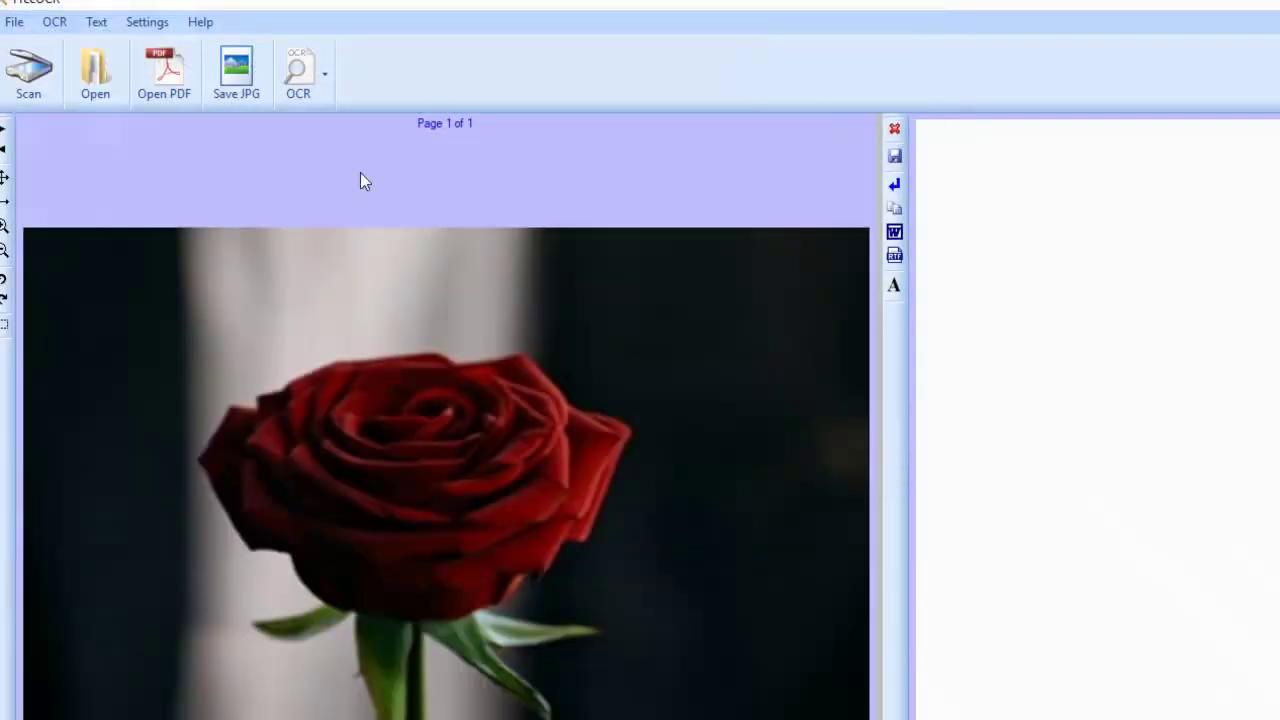
left_click(98, 85)
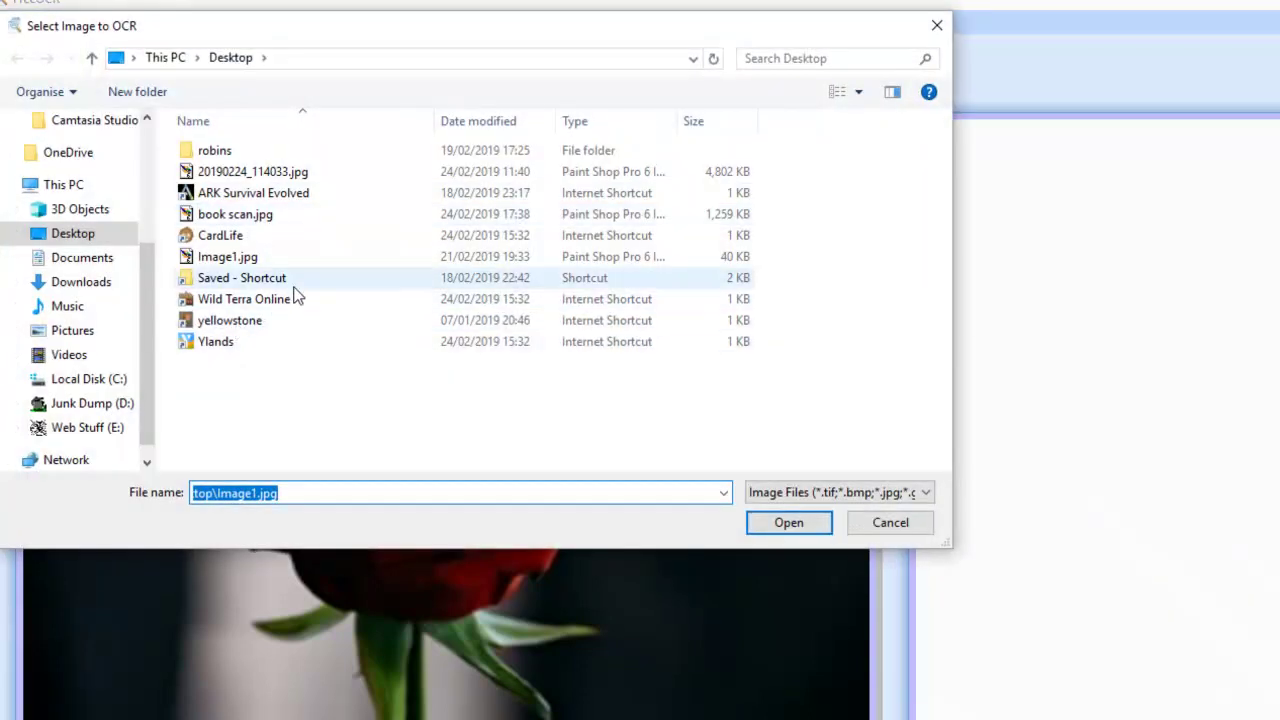
double_click(247, 215)
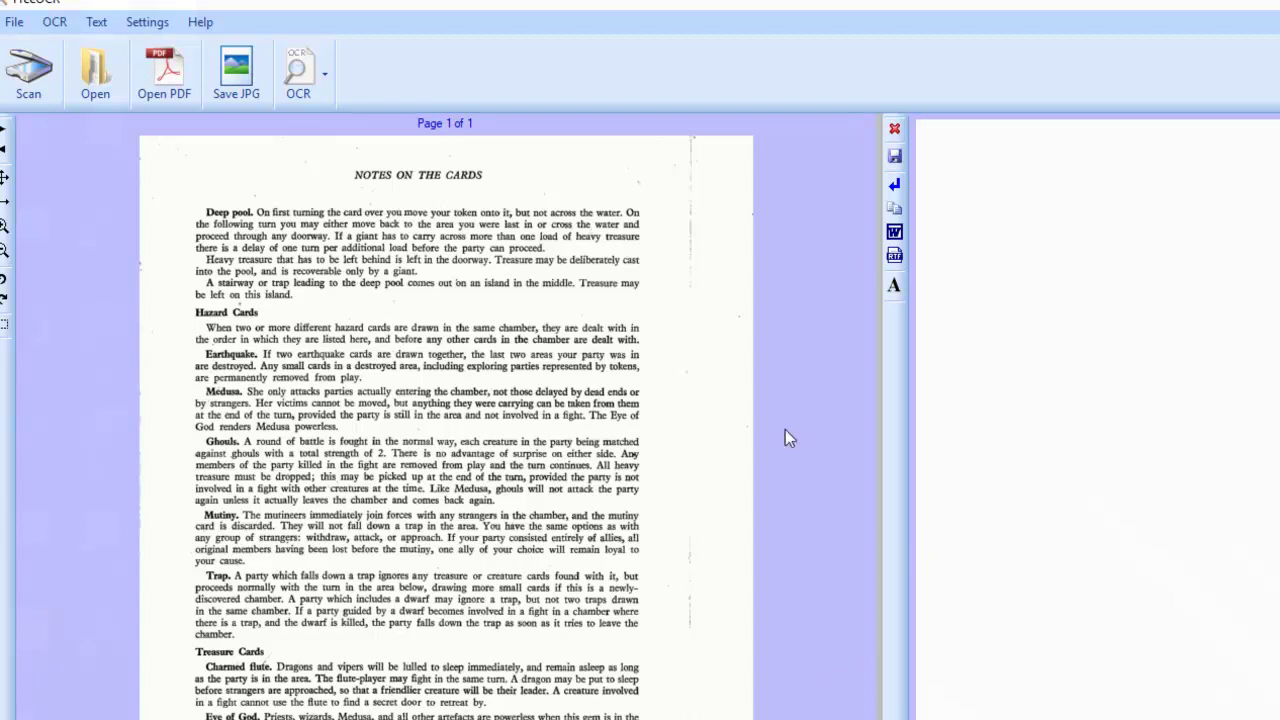
Step: Run OCR on the current page and scroll through the recognised text
left_click(314, 92)
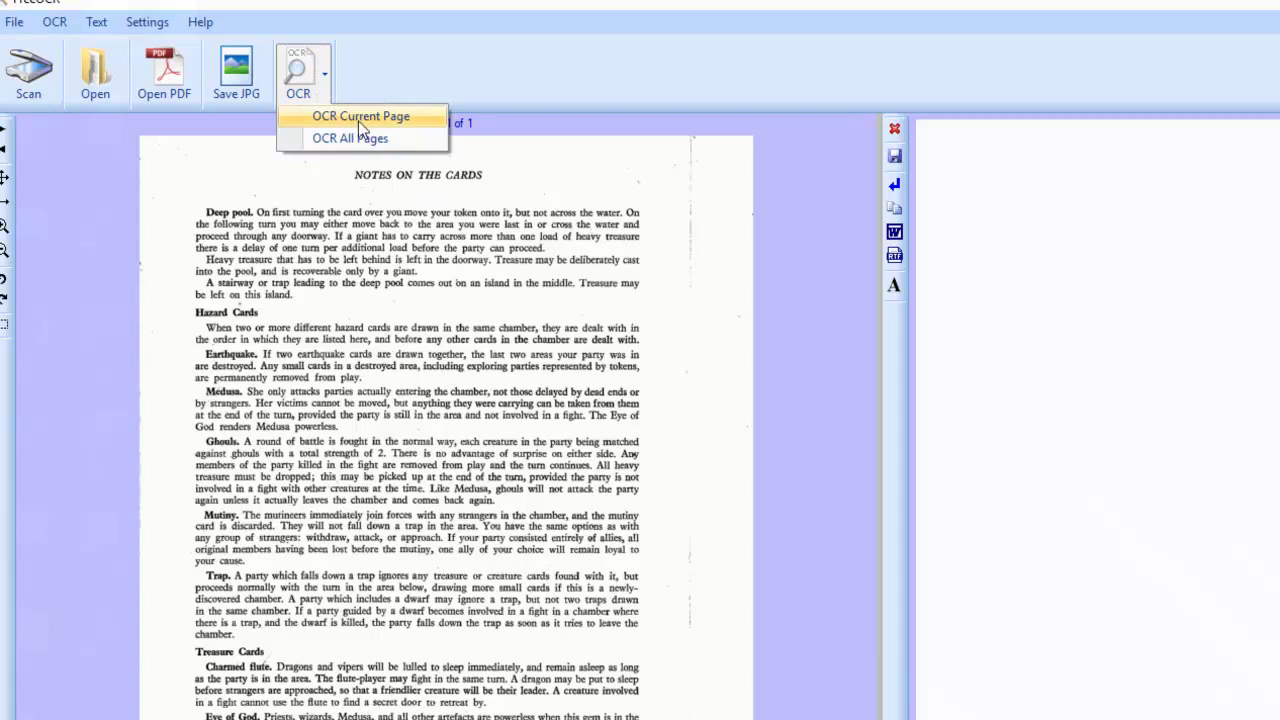
left_click(345, 115)
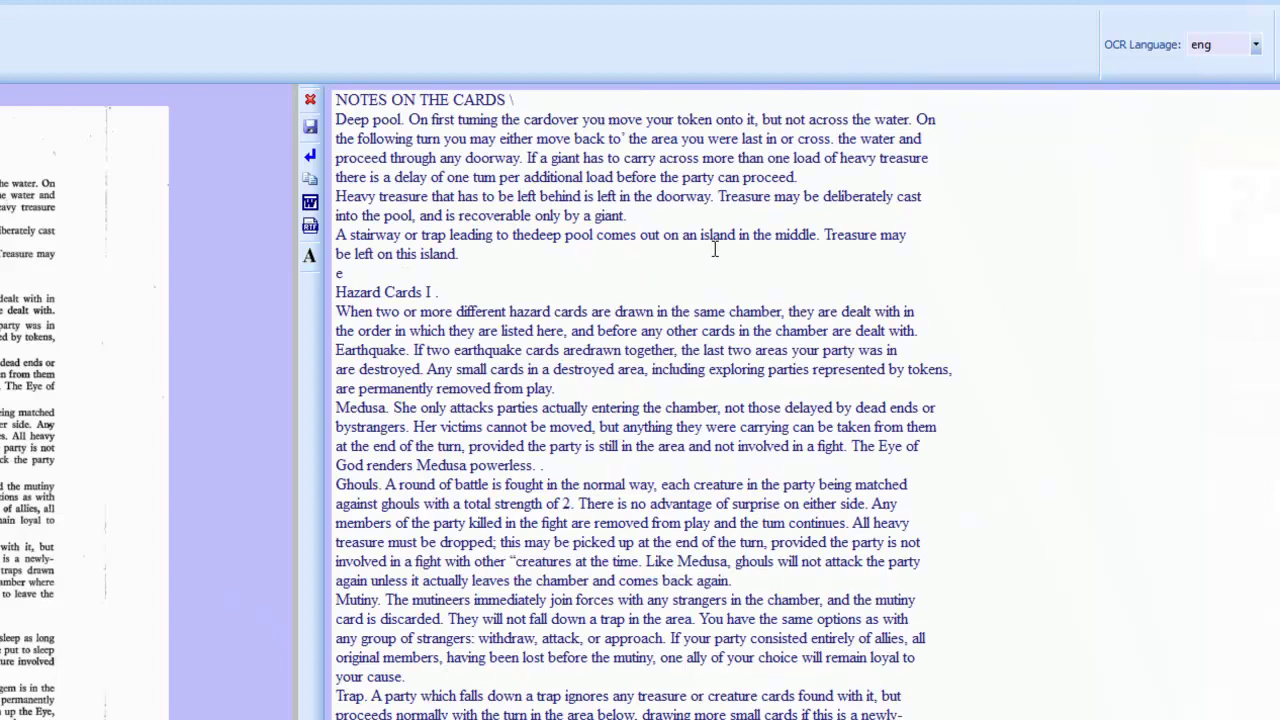
scroll(718, 273, "down", 3)
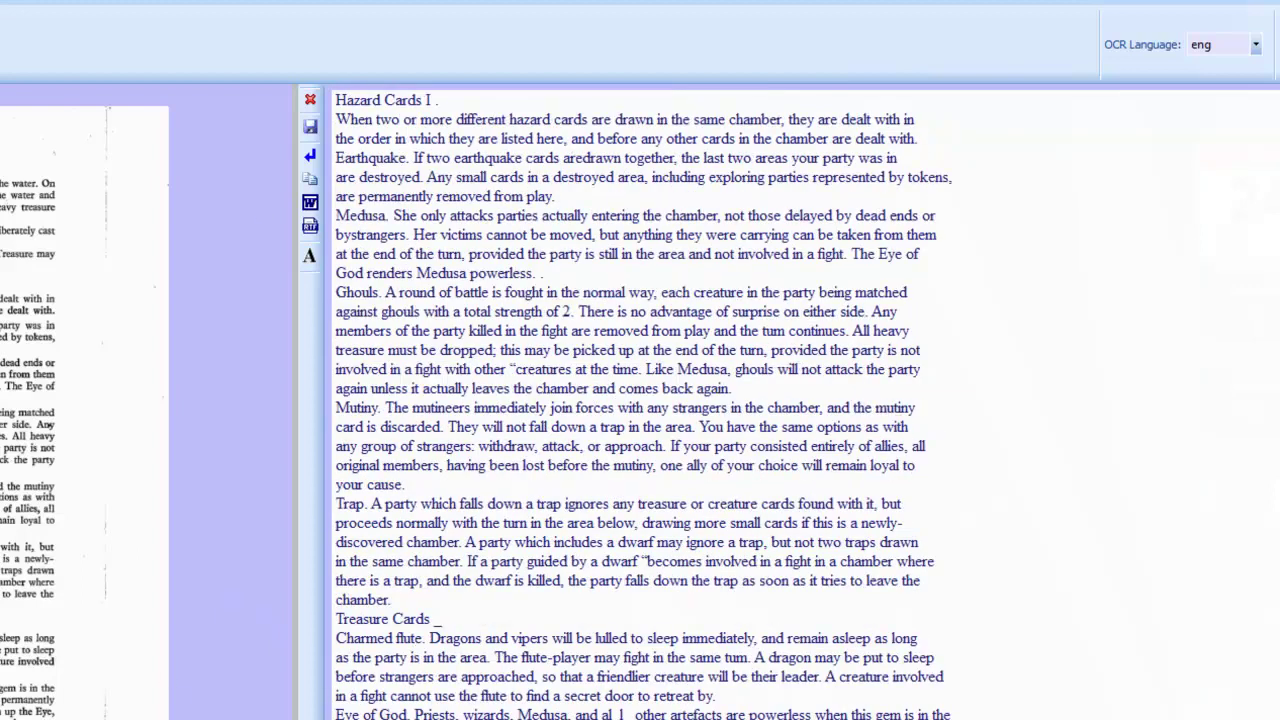
scroll(640, 400, "up", 3)
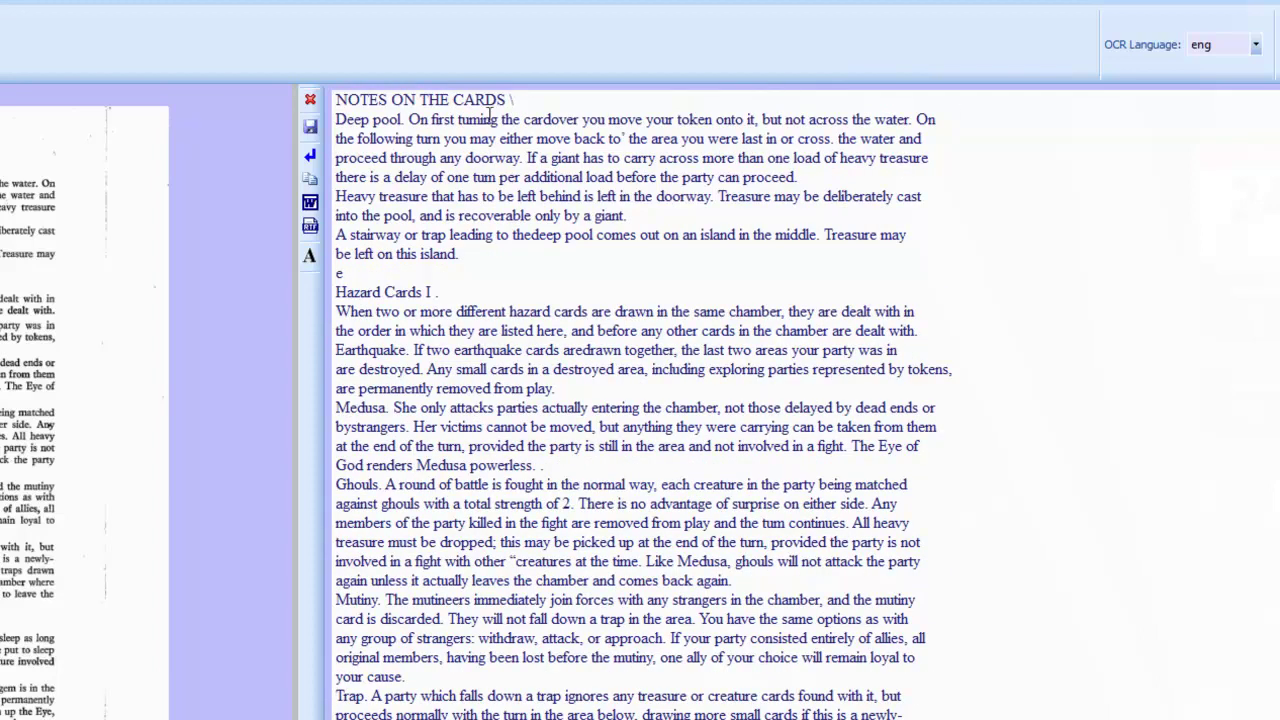
scroll(990, 510, "down", 3)
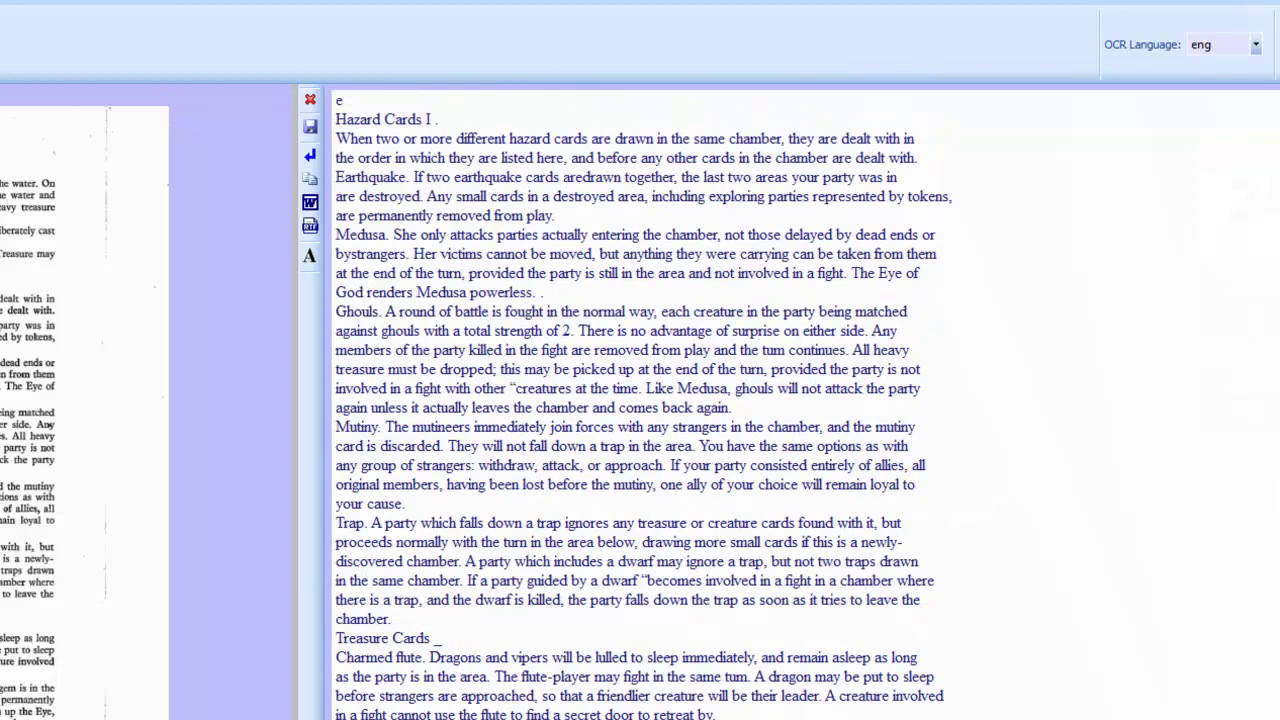
Step: Select all the recognised text and copy it
left_click_drag(360, 712, 357, 63)
right_click(420, 179)
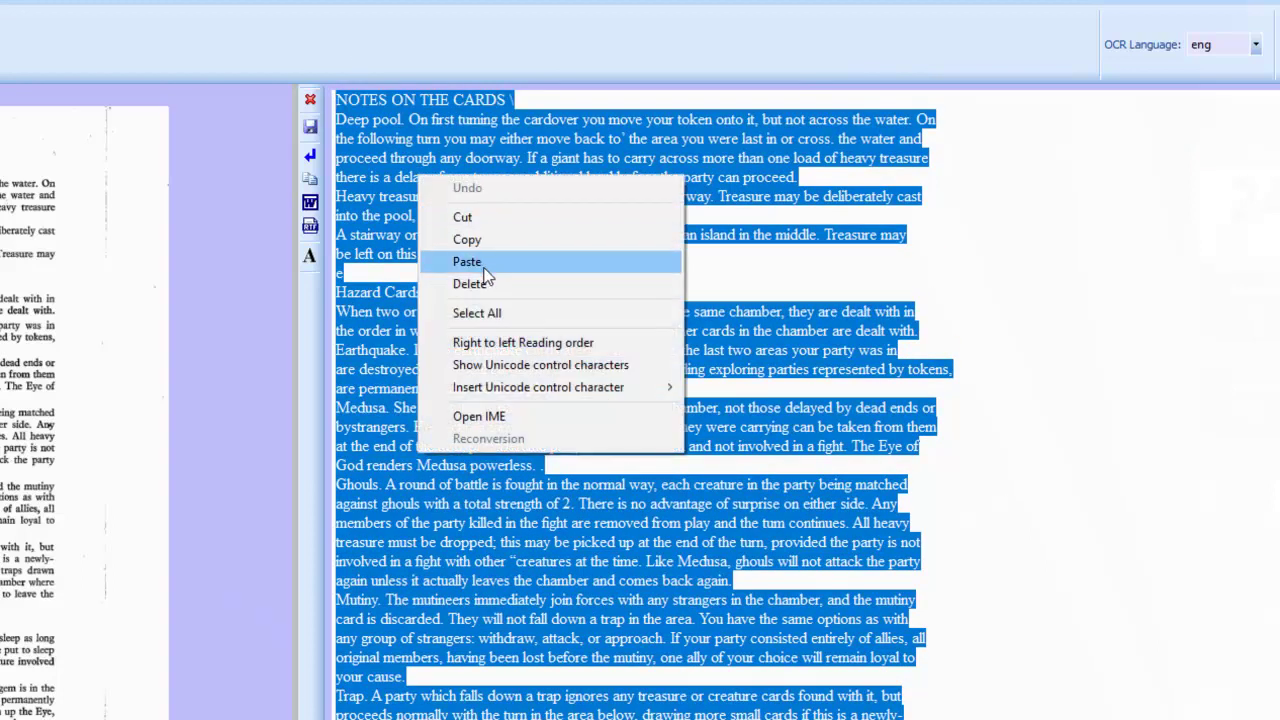
left_click(467, 234)
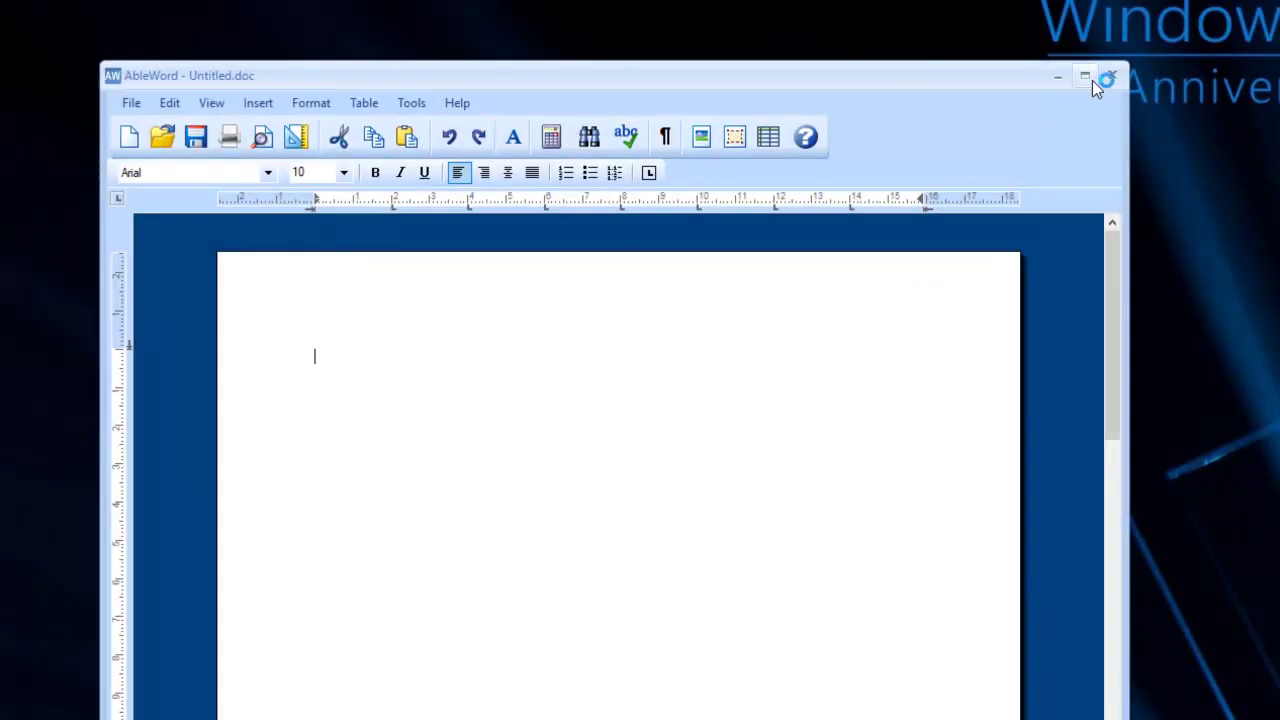
Step: Maximise the Untitled.doc window and right-click the blank page for paste options
left_click(1094, 79)
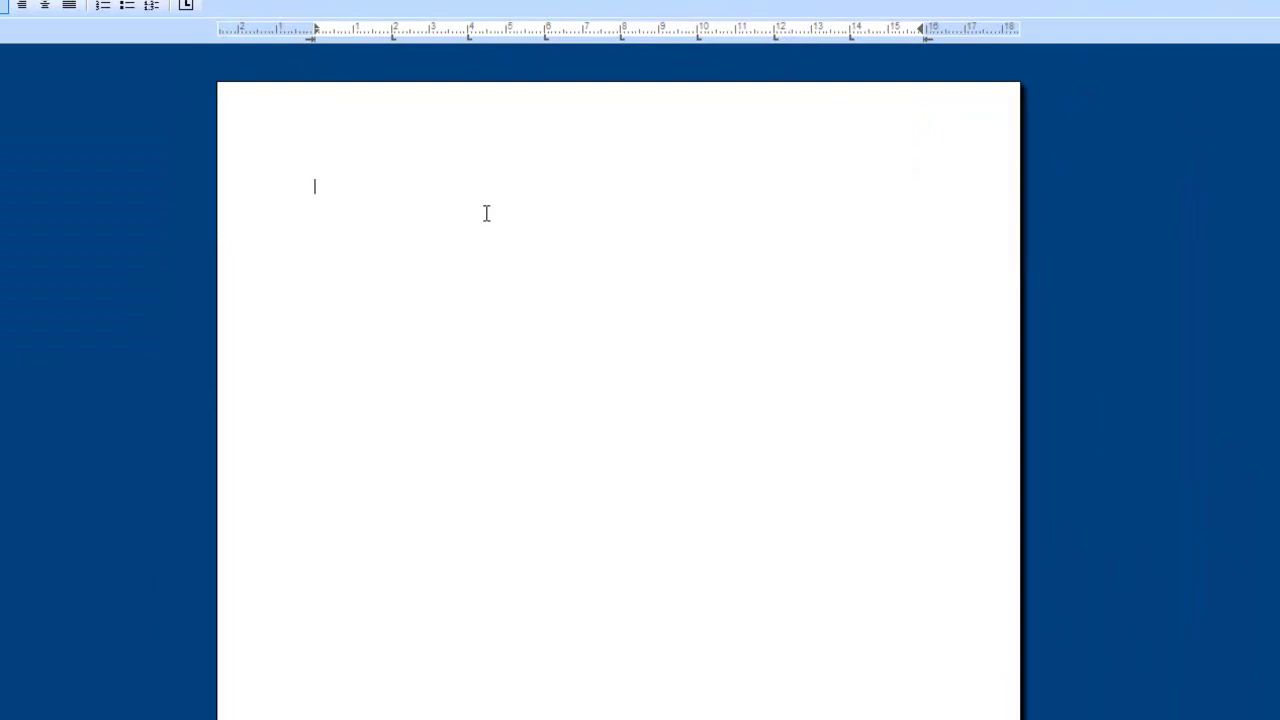
right_click(453, 193)
Step: Paste the copied text as plain text and make the NOTES ON THE CARDS title bold and centred
mouse_move(551, 249)
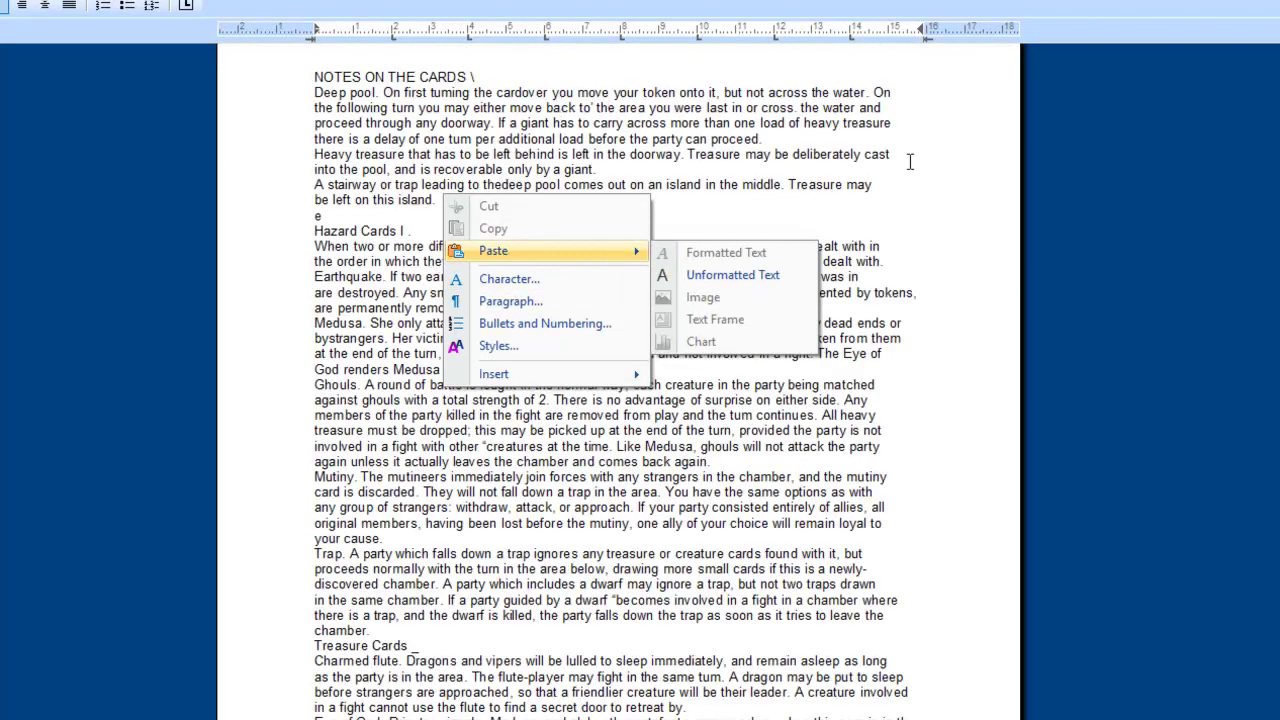
left_click(943, 245)
left_click_drag(500, 77, 337, 68)
left_click_drag(409, 118, 357, 121)
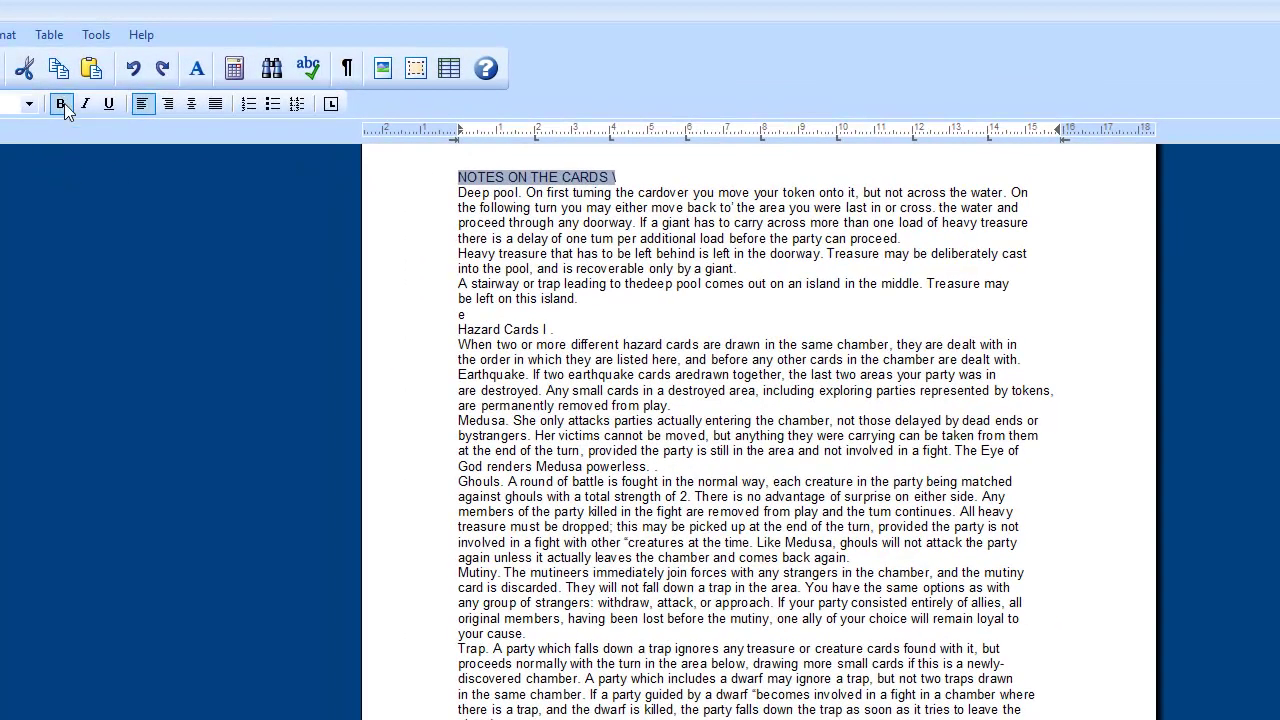
left_click(61, 104)
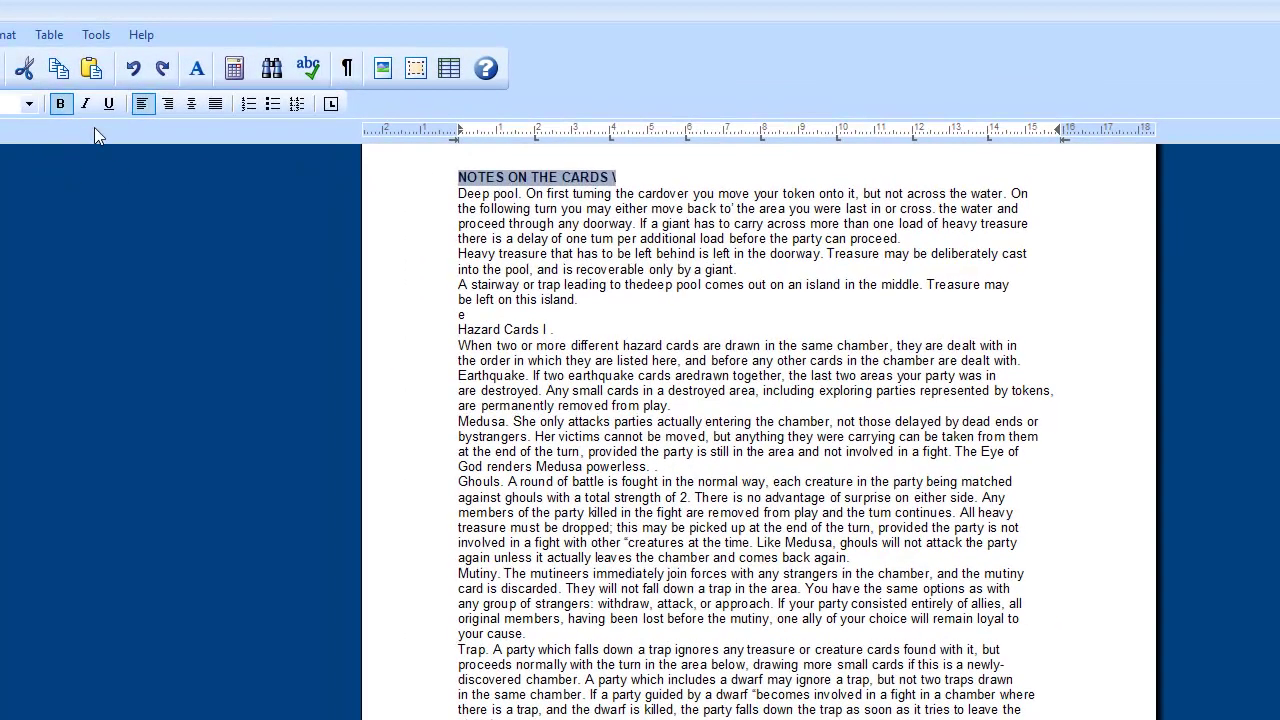
left_click(193, 104)
Step: Centre and bold the Hazard Cards heading, then delete the stray 'e' character
left_click_drag(556, 329, 337, 309)
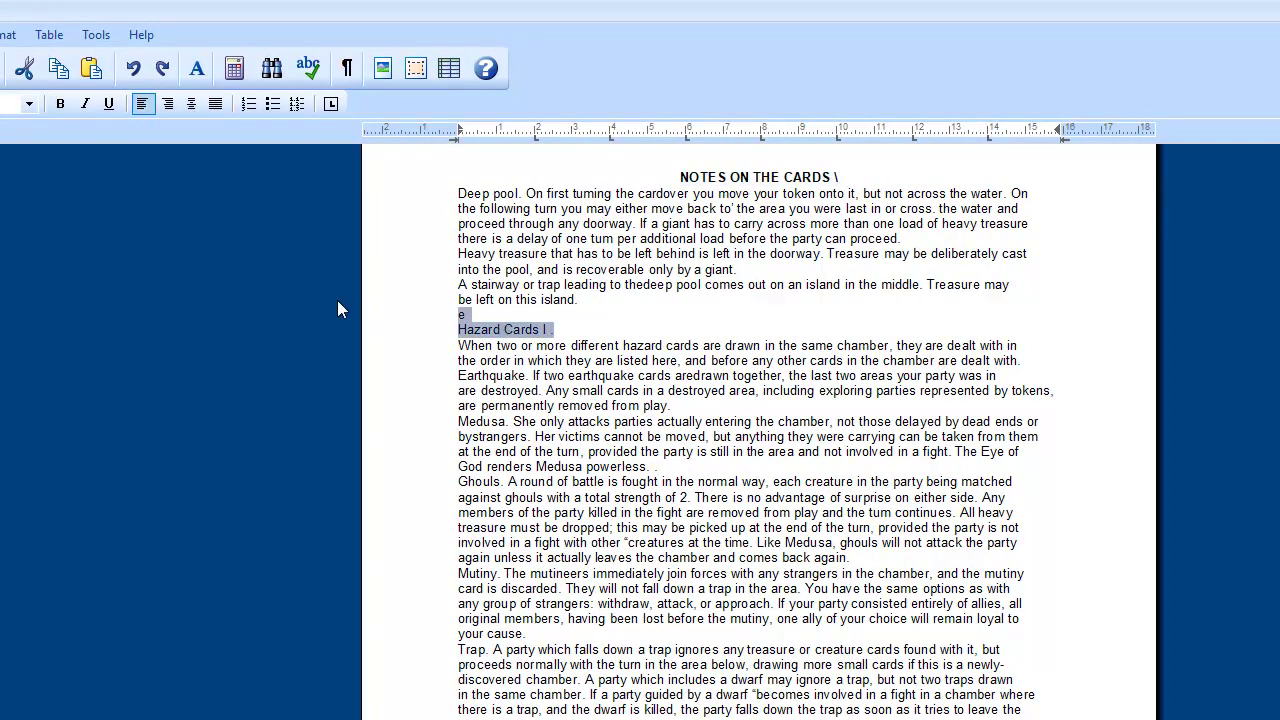
left_click(193, 104)
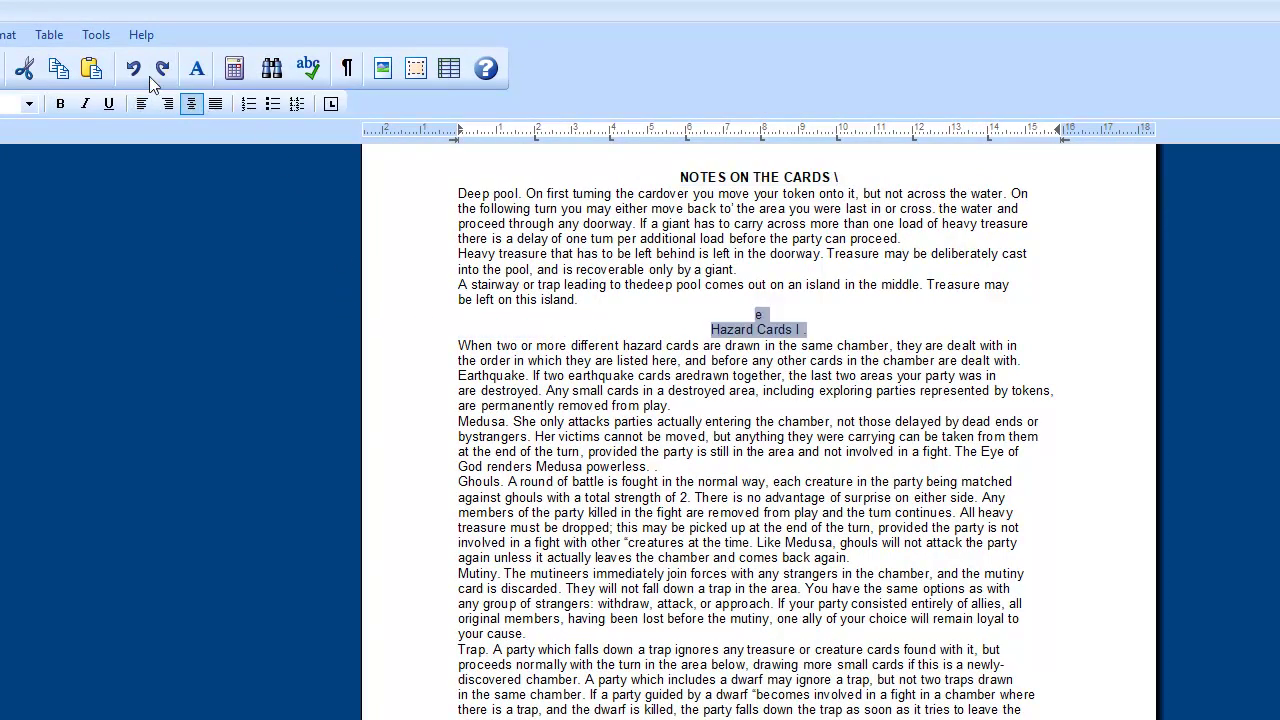
left_click(61, 104)
left_click_drag(806, 312, 585, 300)
left_click(895, 332)
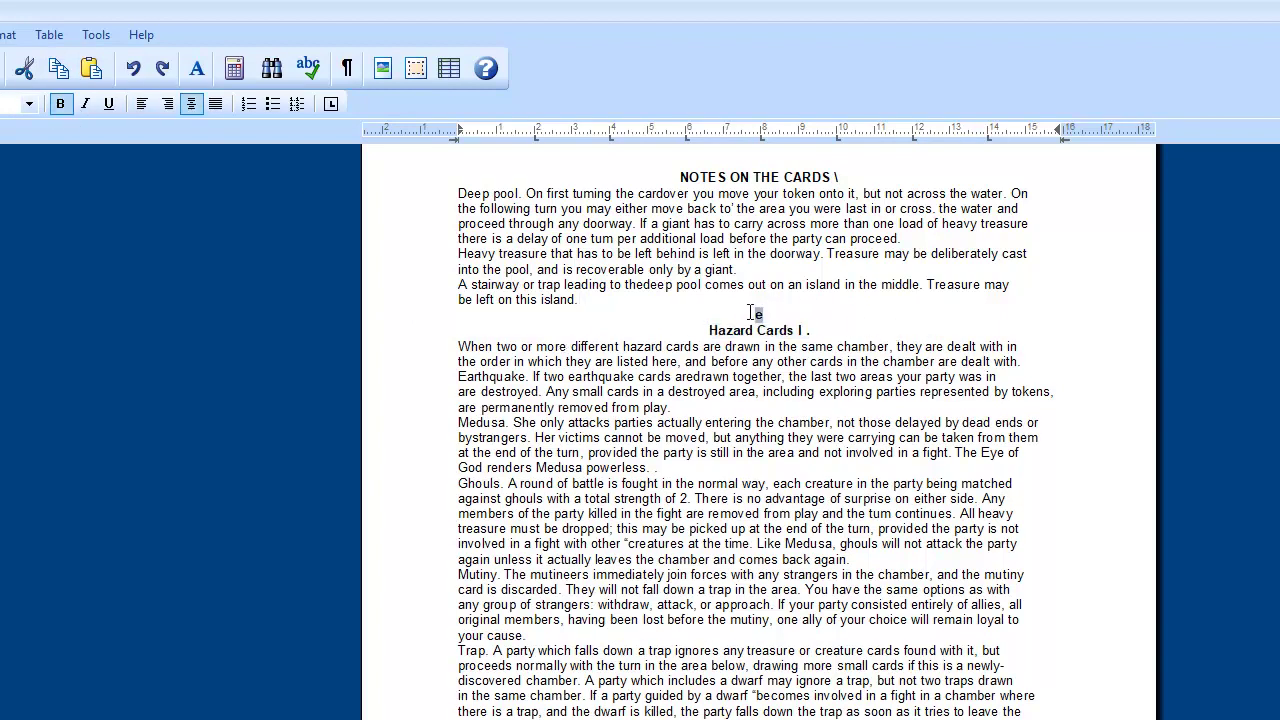
key("BackSpace")
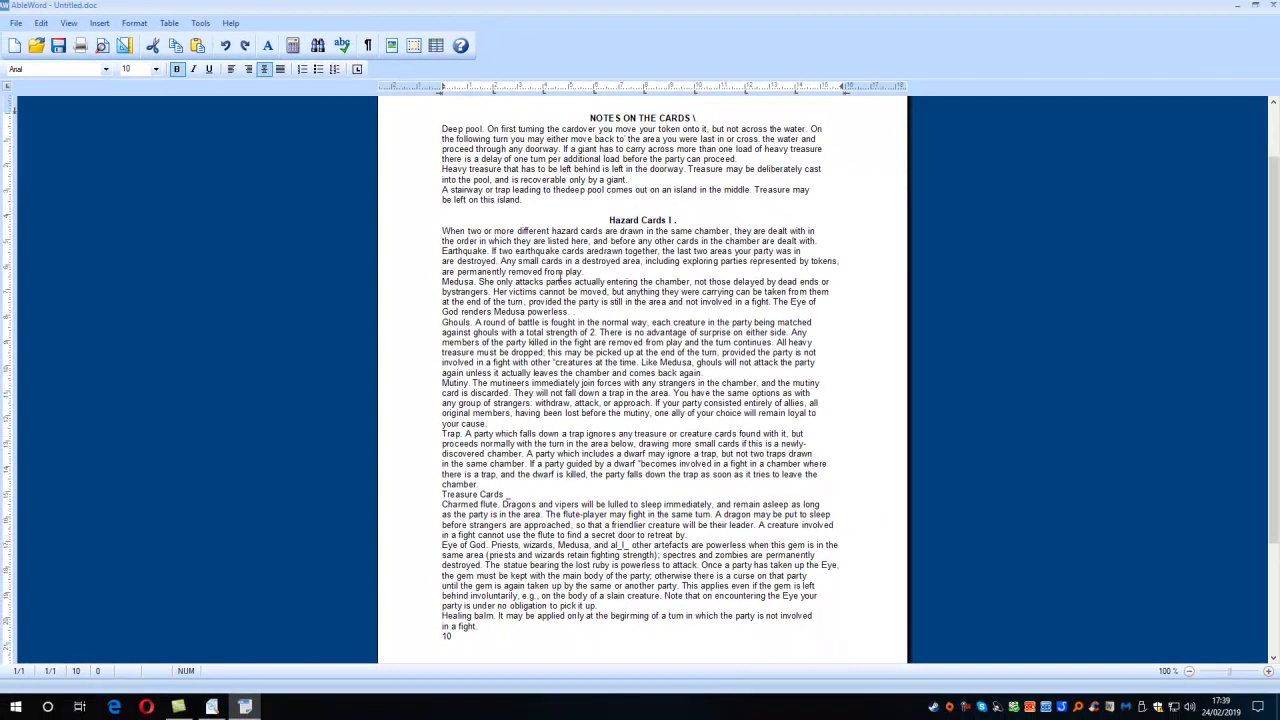
Step: Centre the page number 10
scroll(593, 375, "down", 5)
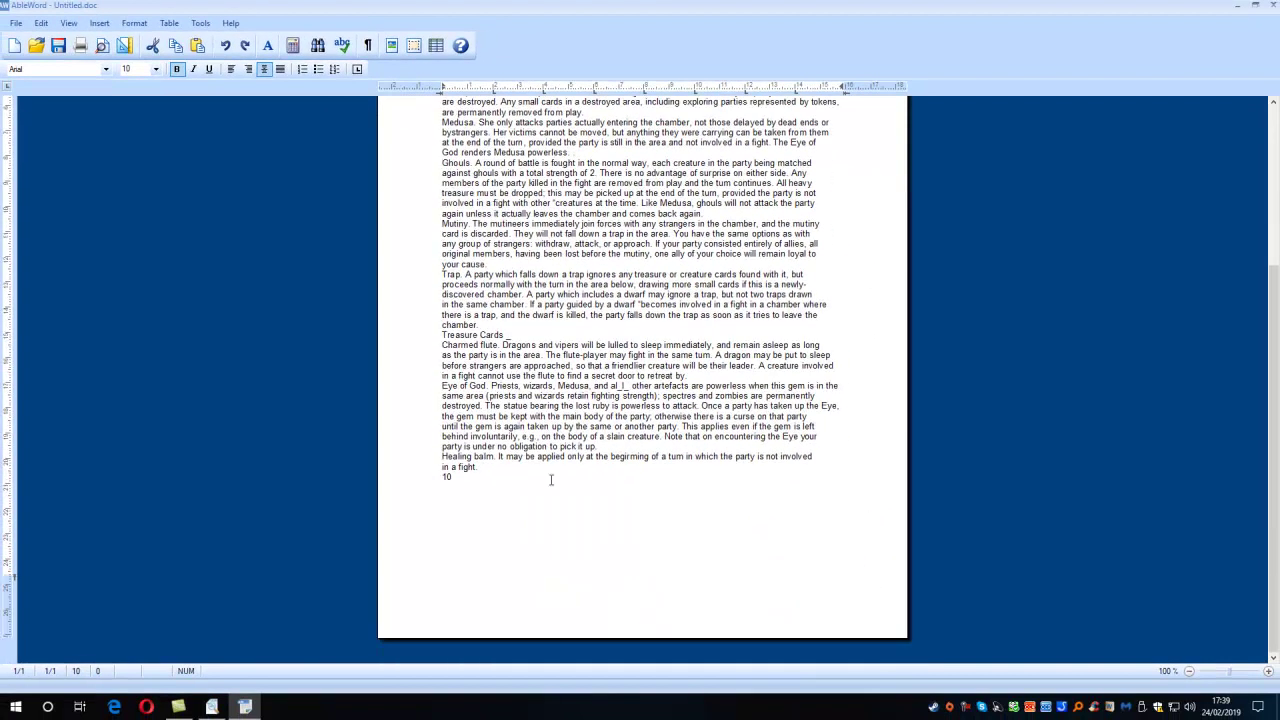
left_click(488, 489)
left_click(427, 482)
left_click(264, 72)
Step: Centre and bold the Treasure Cards heading
scroll(548, 288, "up", 5)
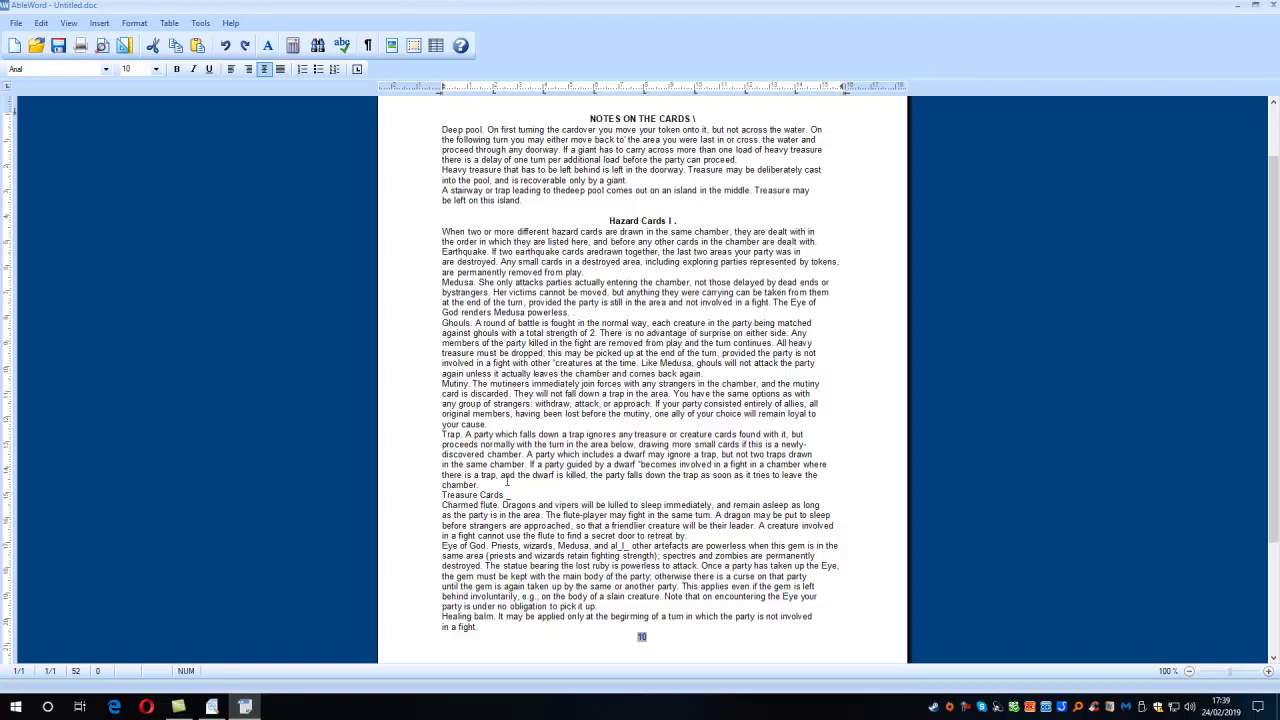
left_click_drag(509, 494, 428, 500)
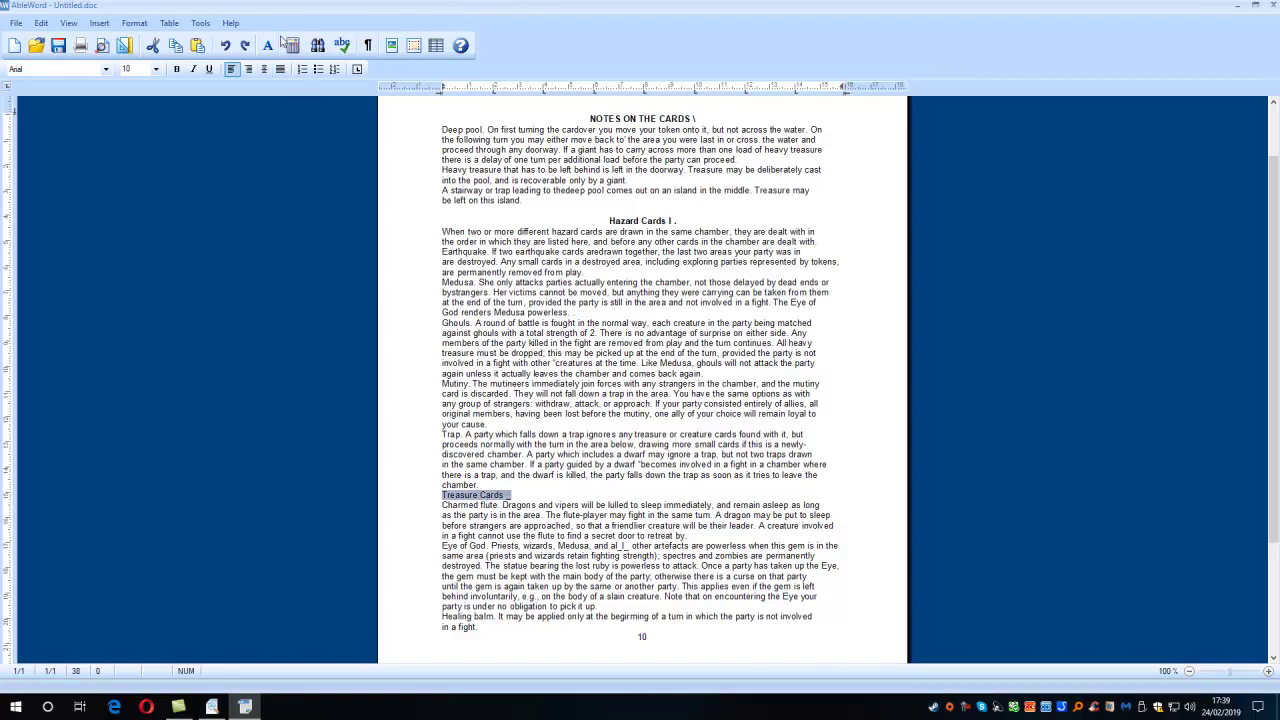
left_click(264, 69)
left_click(177, 69)
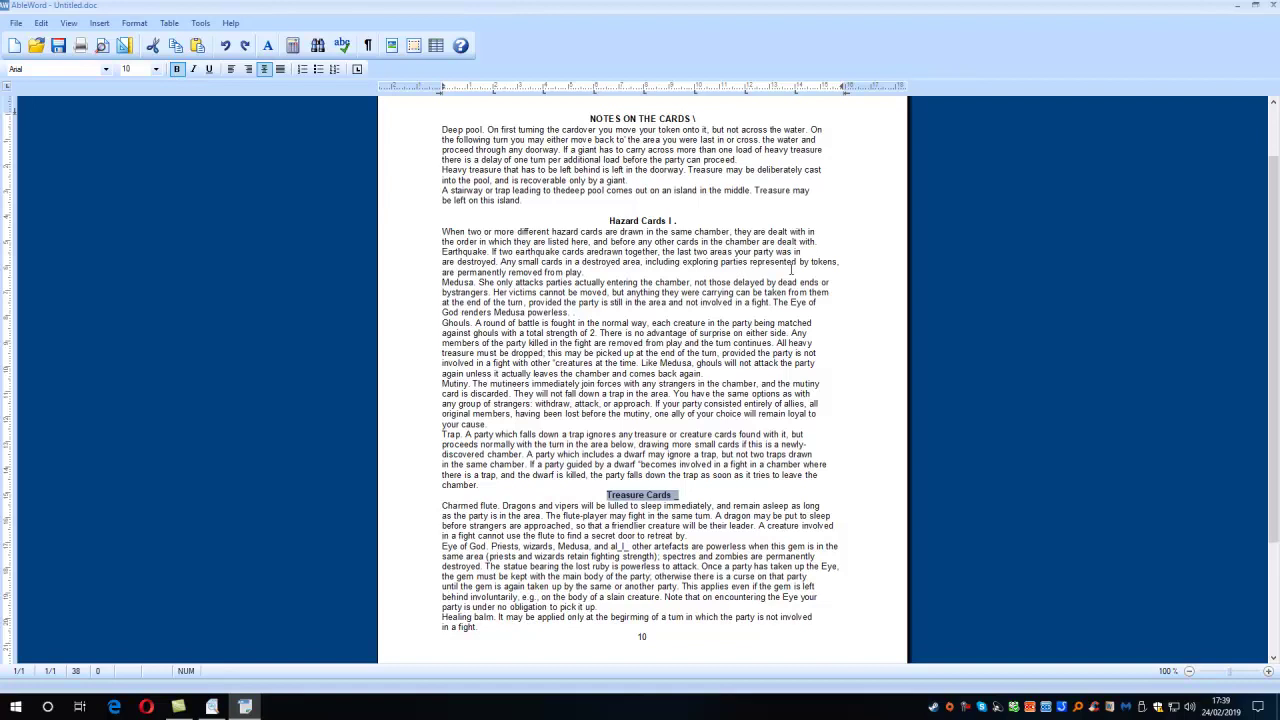
scroll(795, 266, "down", 3)
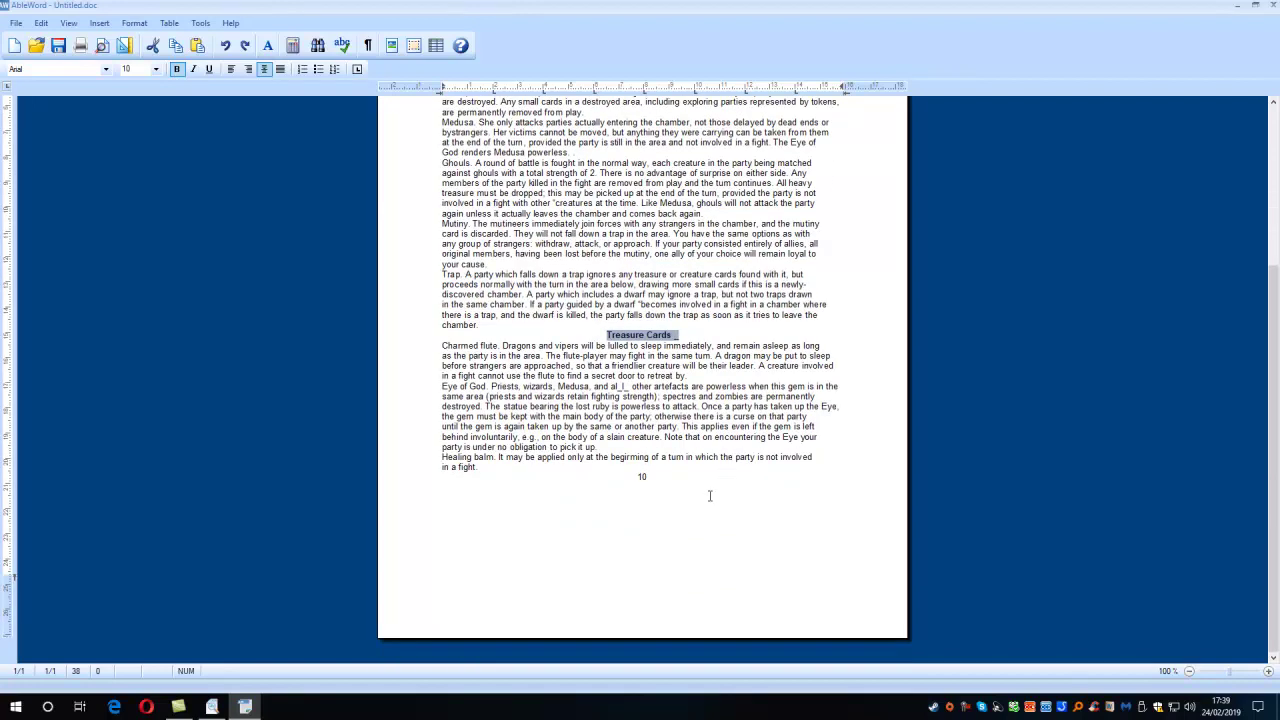
scroll(721, 316, "up", 3)
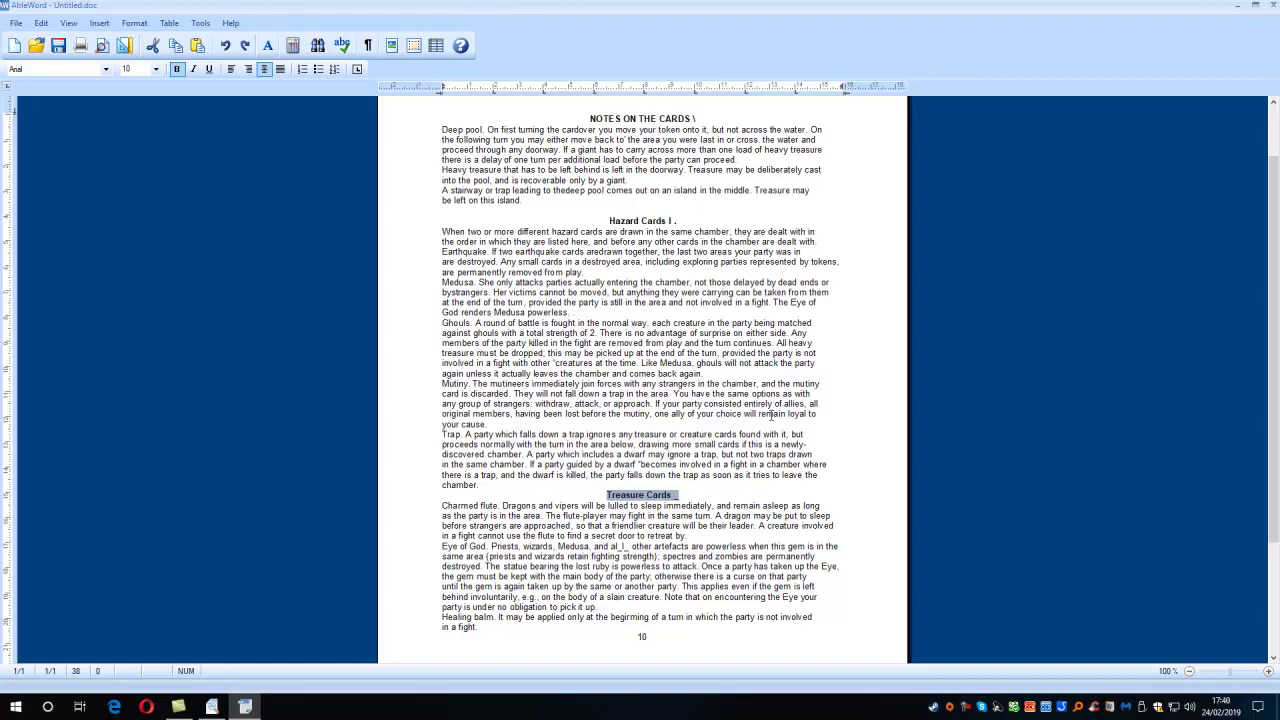
Step: Use Save As to store Untitled.doc on the Desktop as an MS Word 97-2003 file
left_click(13, 24)
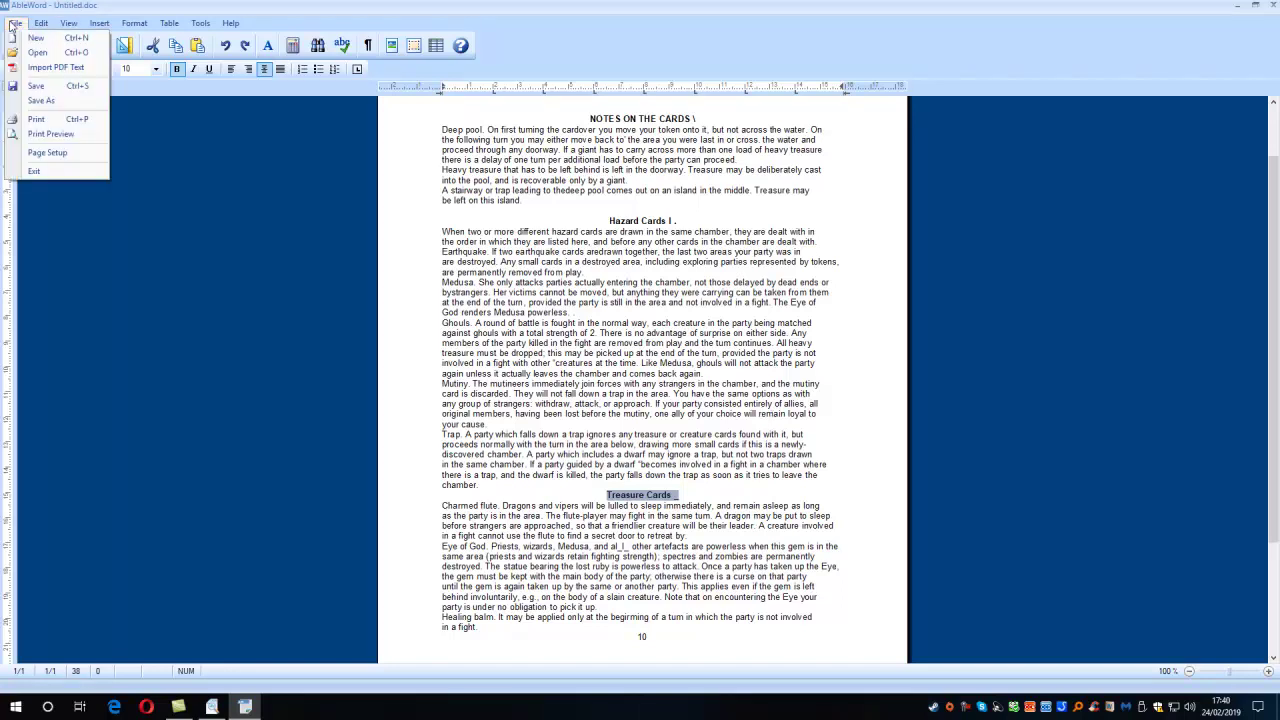
left_click(40, 99)
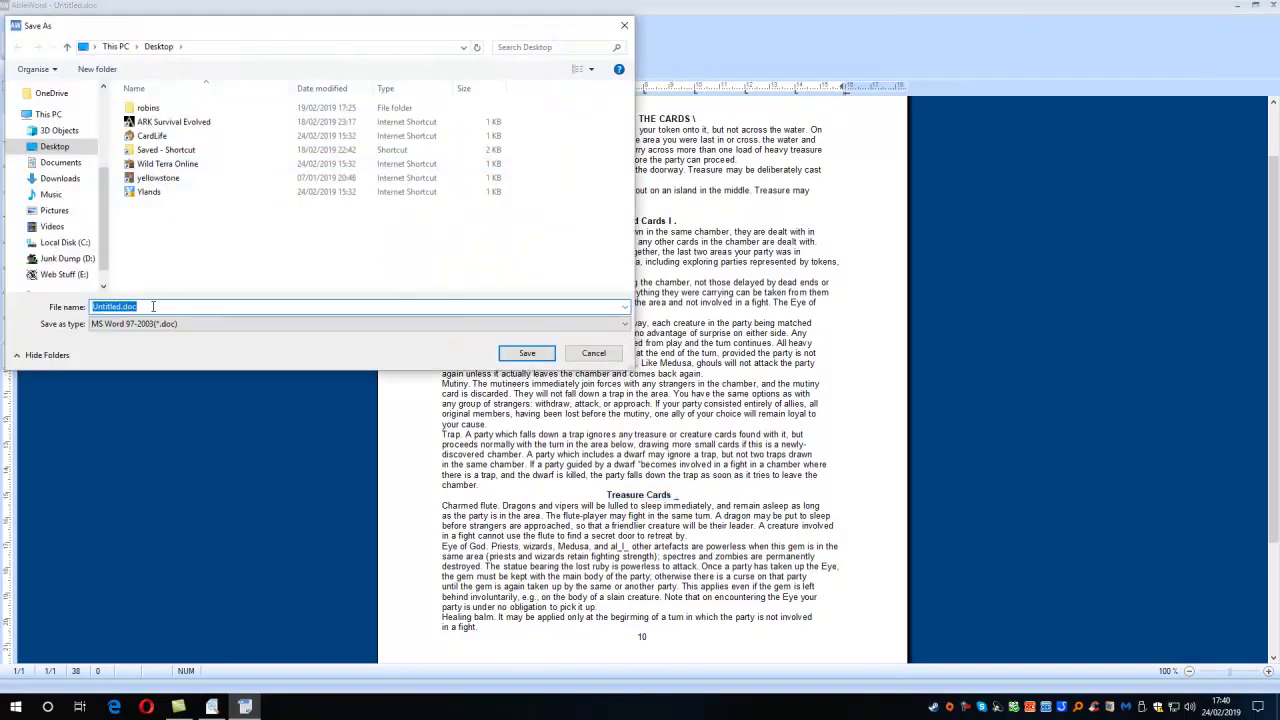
left_click(520, 356)
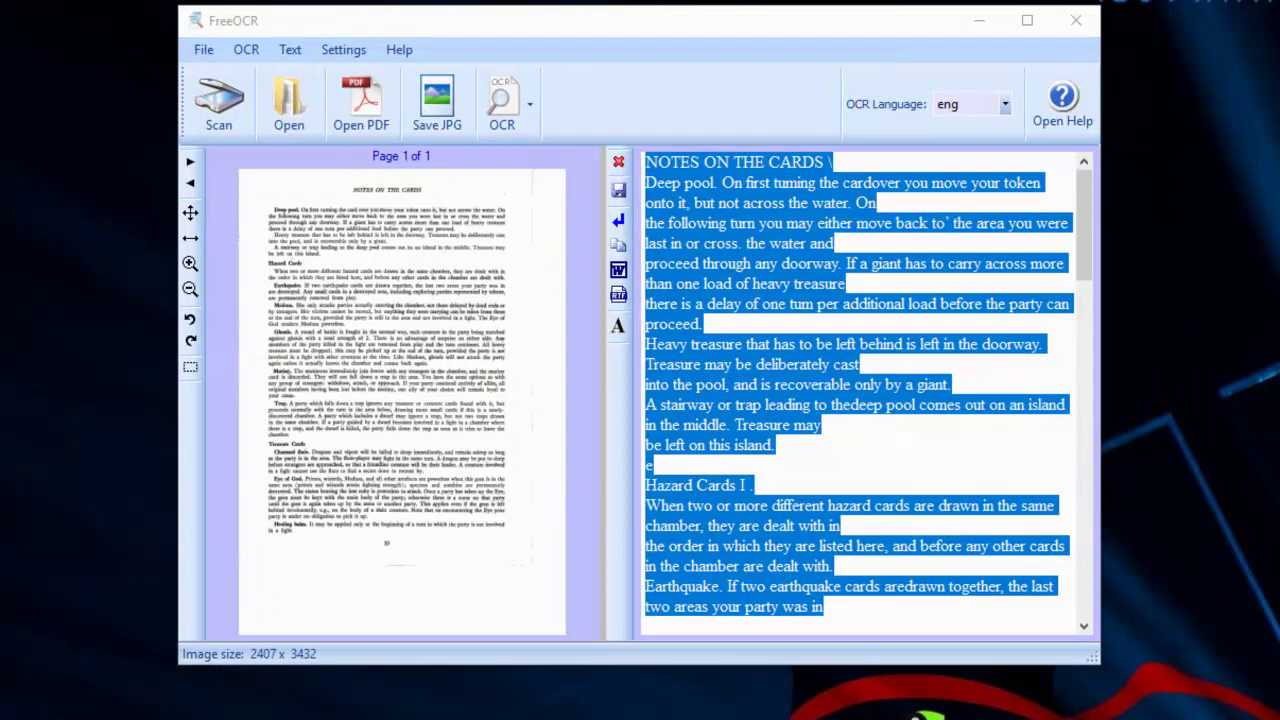
Step: Open FreeOCR's Help menu to find the Visit freeOCR Web Site link
left_click(410, 58)
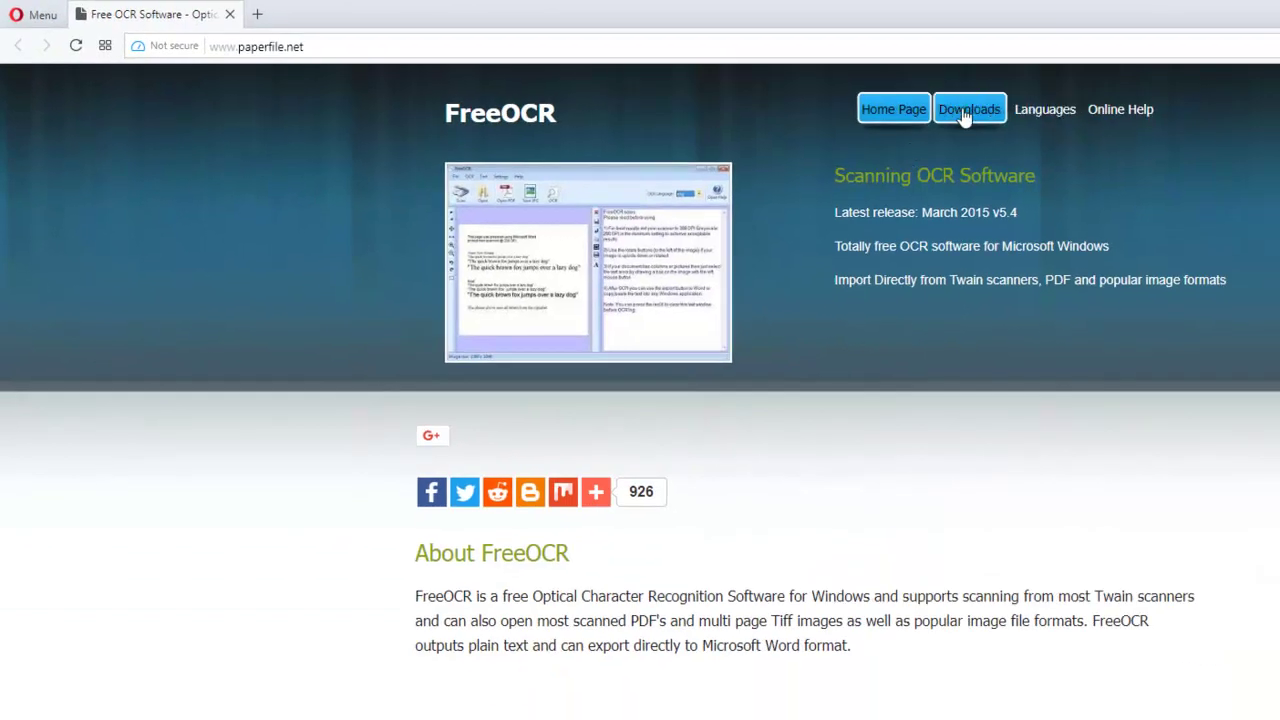
Step: Go to the FreeOCR downloads page and cancel saving the installer file
left_click(962, 112)
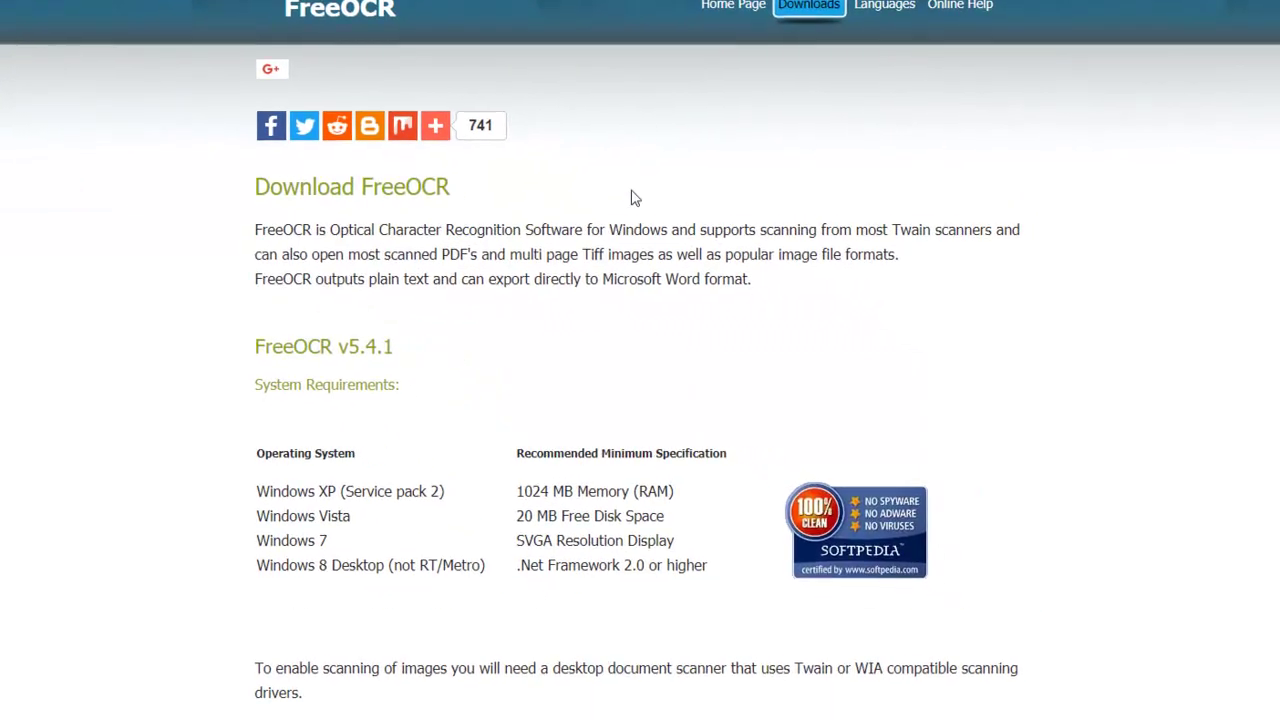
scroll(603, 484, "down", 5)
left_click(686, 461)
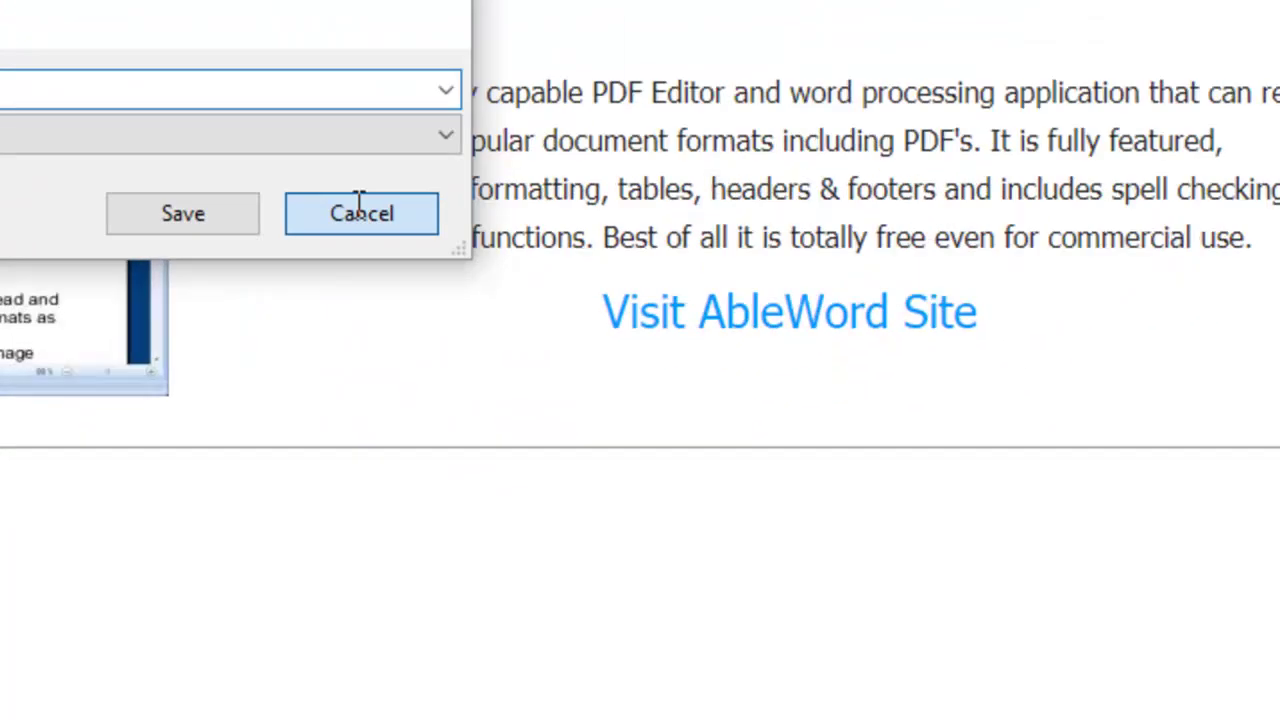
left_click(812, 462)
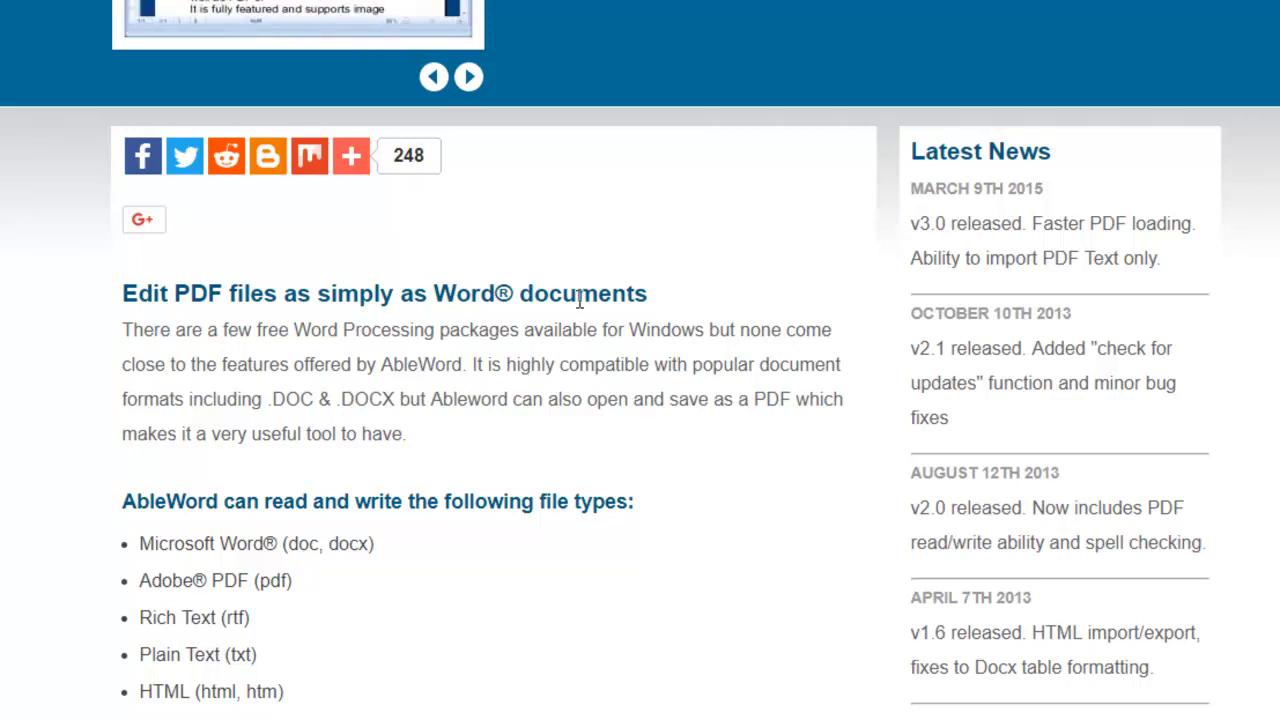
Step: Browse the AbleWord downloads page down to its system requirements
scroll(600, 334, "up", 3)
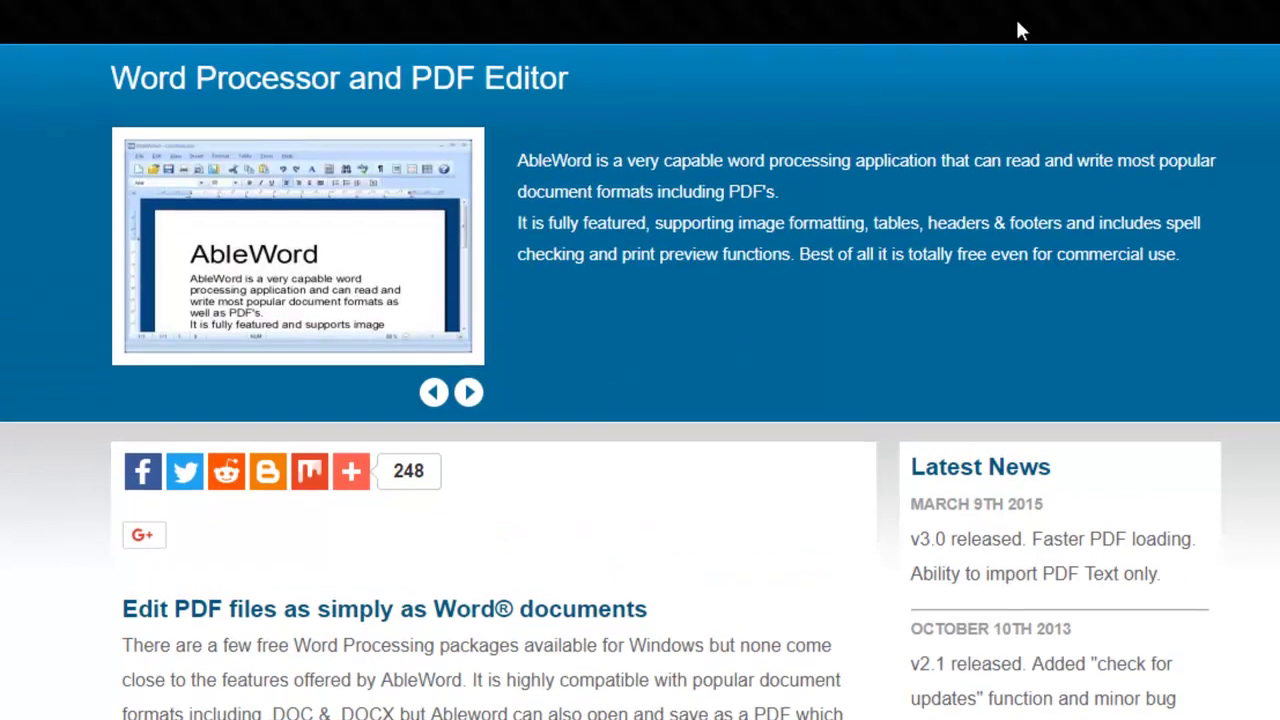
left_click(1182, 8)
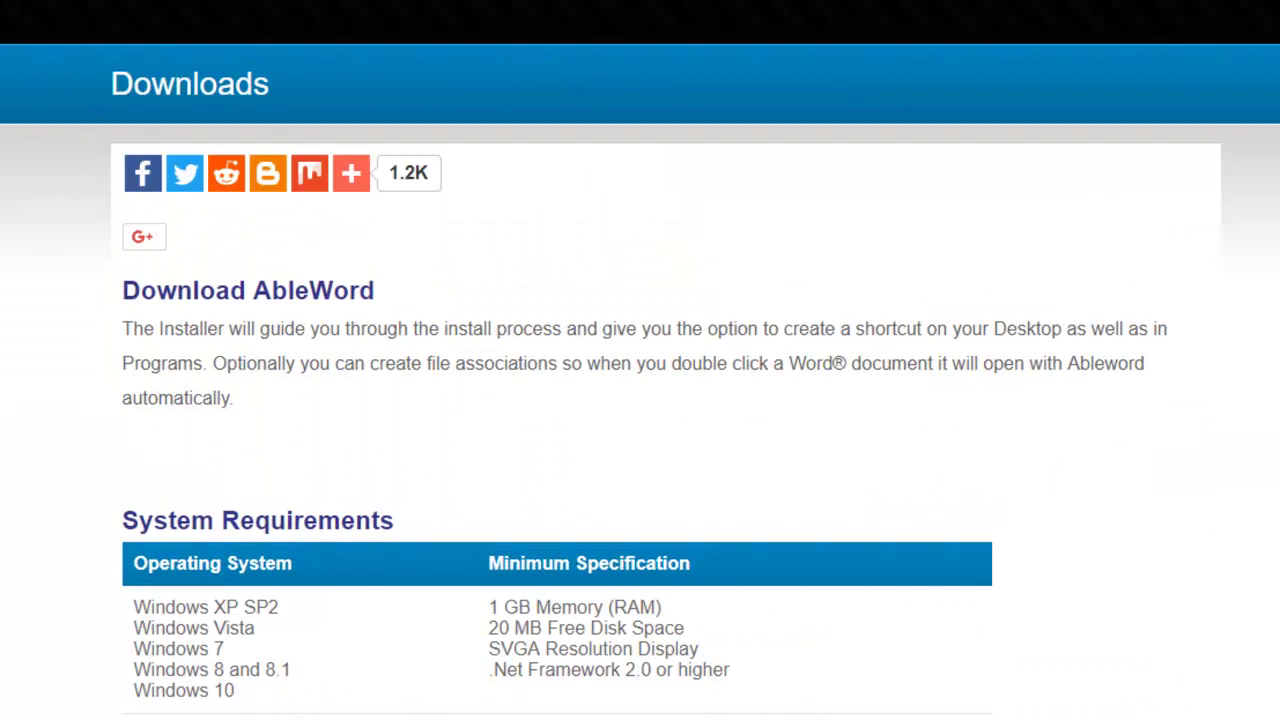
scroll(314, 480, "down", 2)
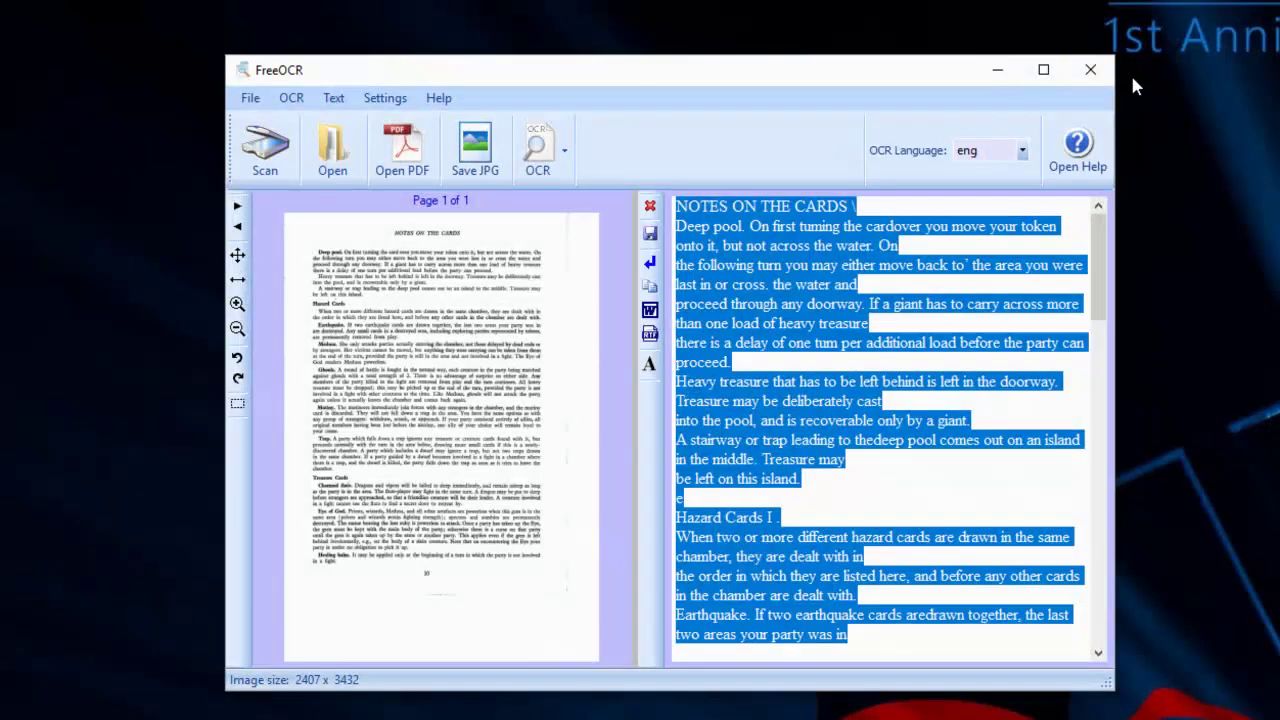
Step: Close the FreeOCR window
left_click(1092, 70)
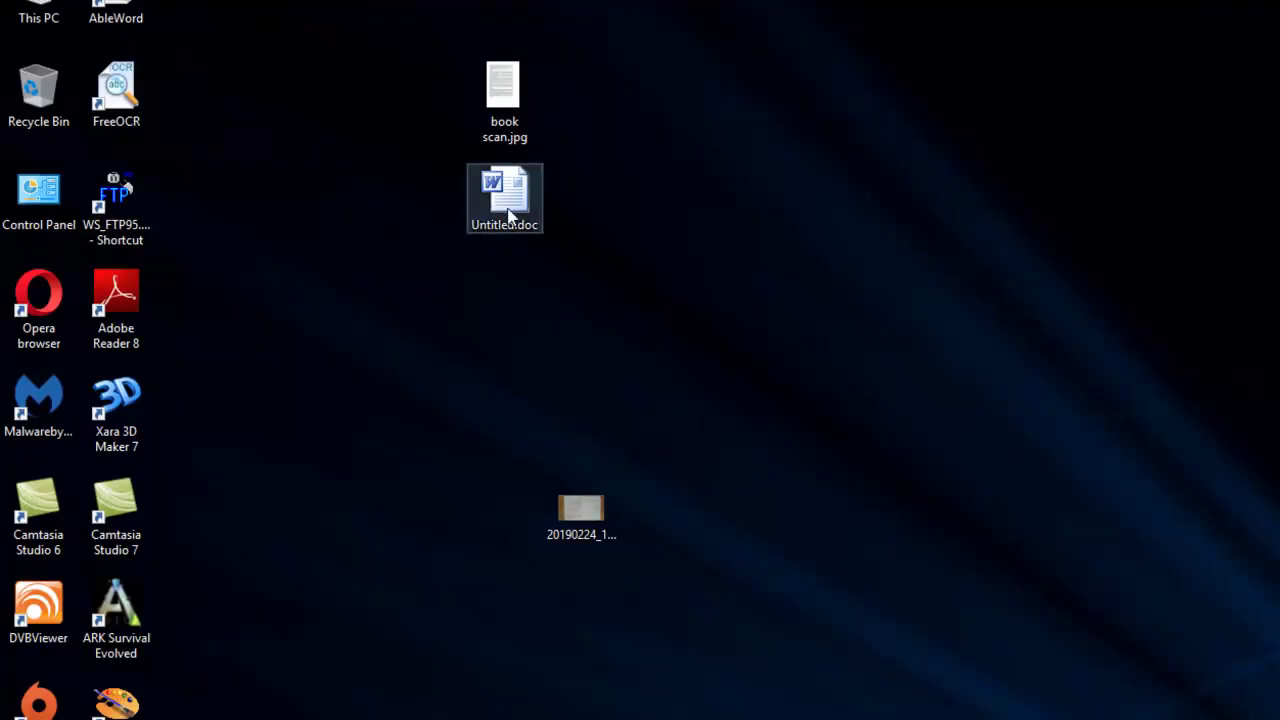
Step: Open Untitled.doc from the desktop in Microsoft Word
double_click(508, 210)
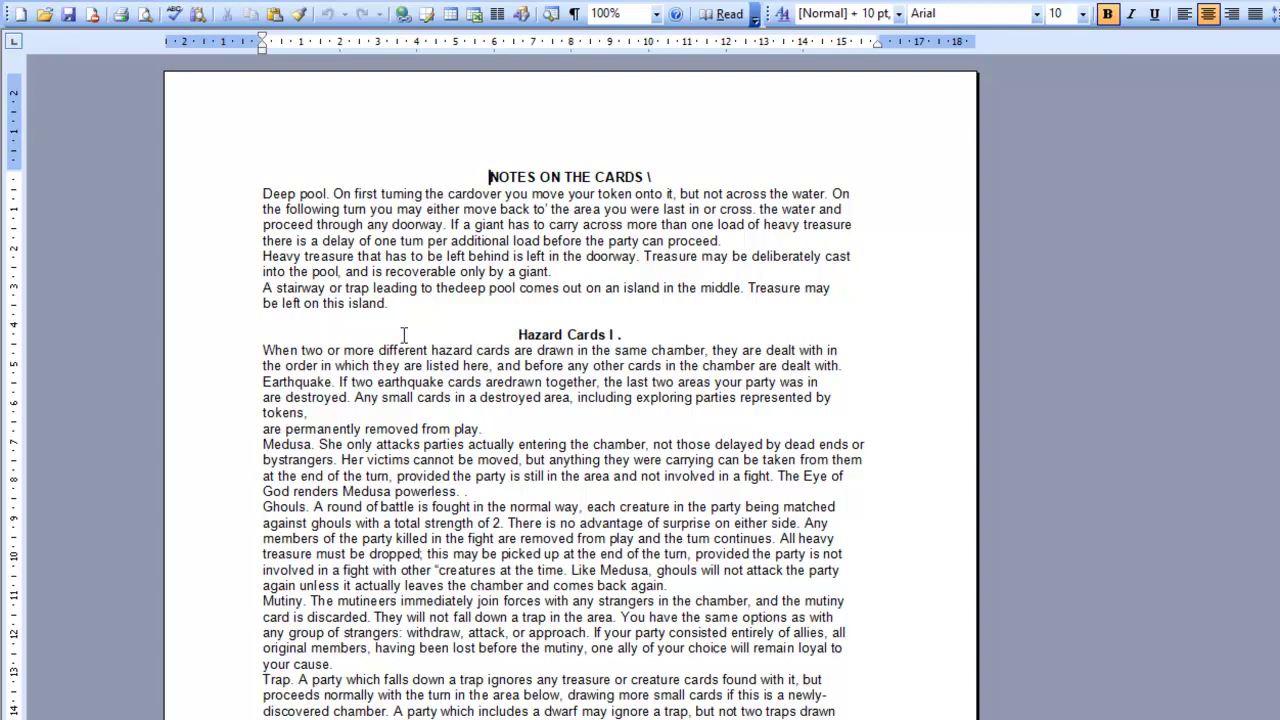
Step: Set the document zoom to 200%
left_click(110, 2)
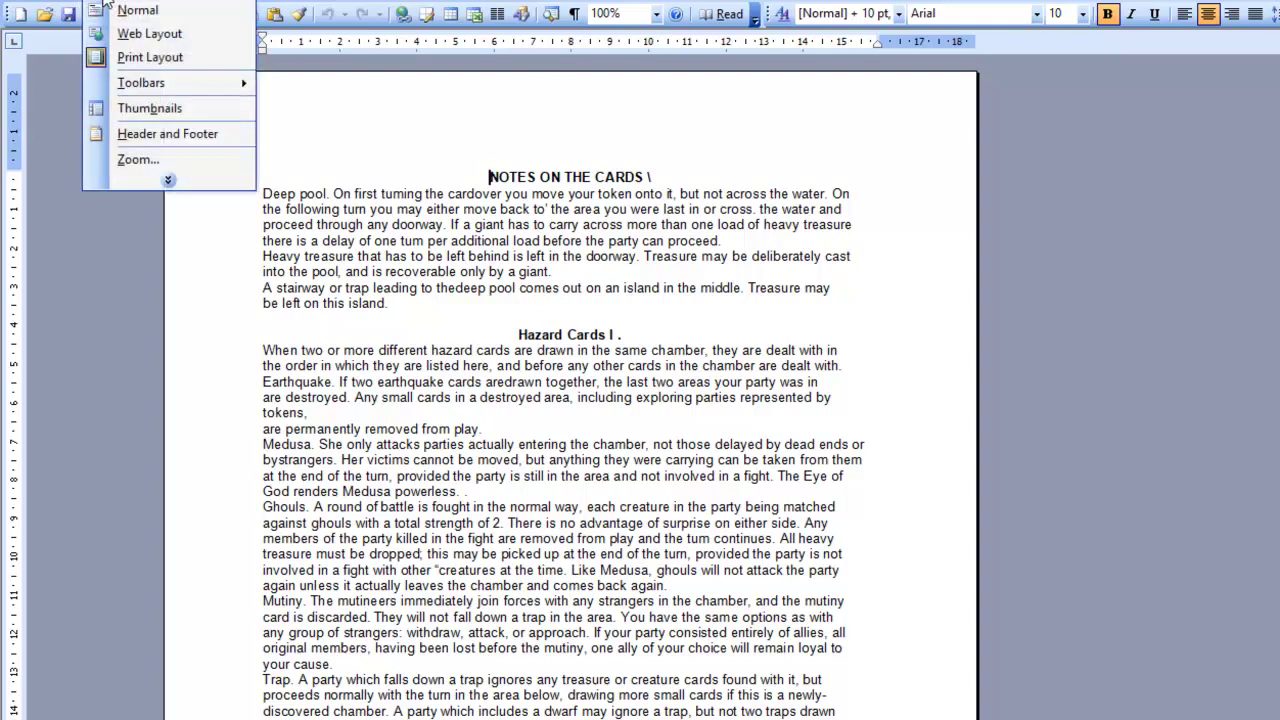
left_click(140, 159)
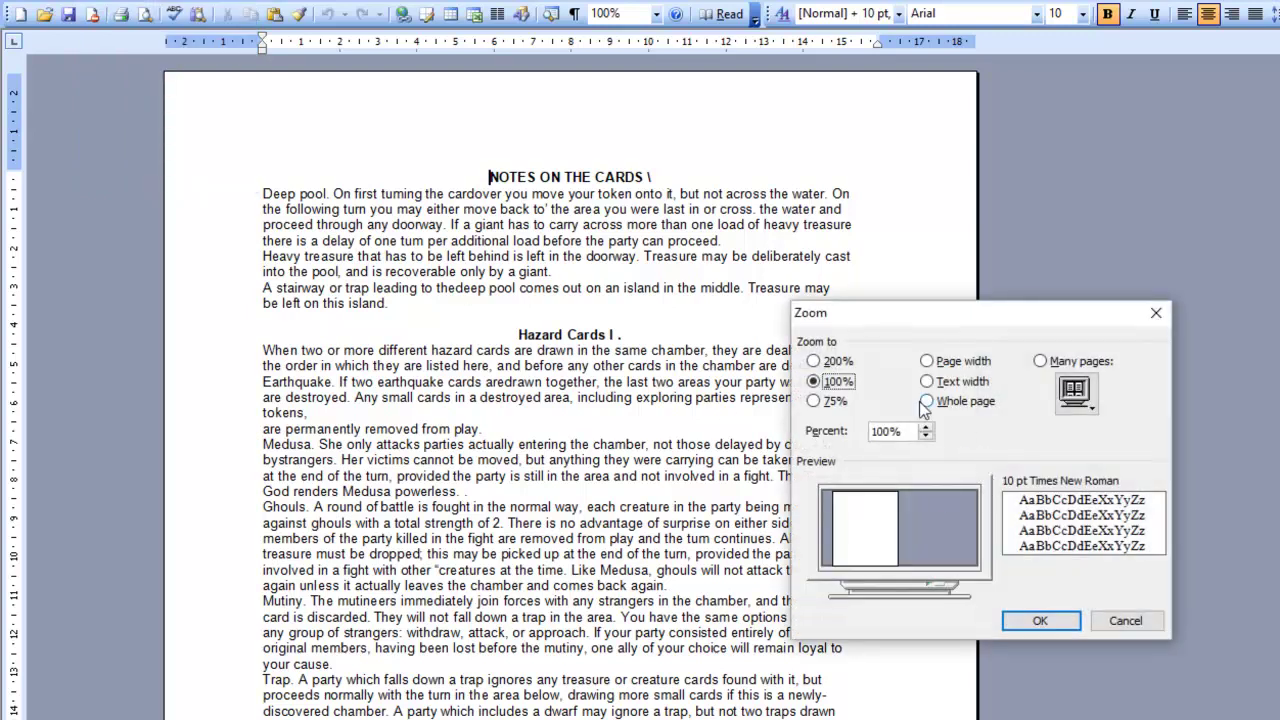
left_click(832, 362)
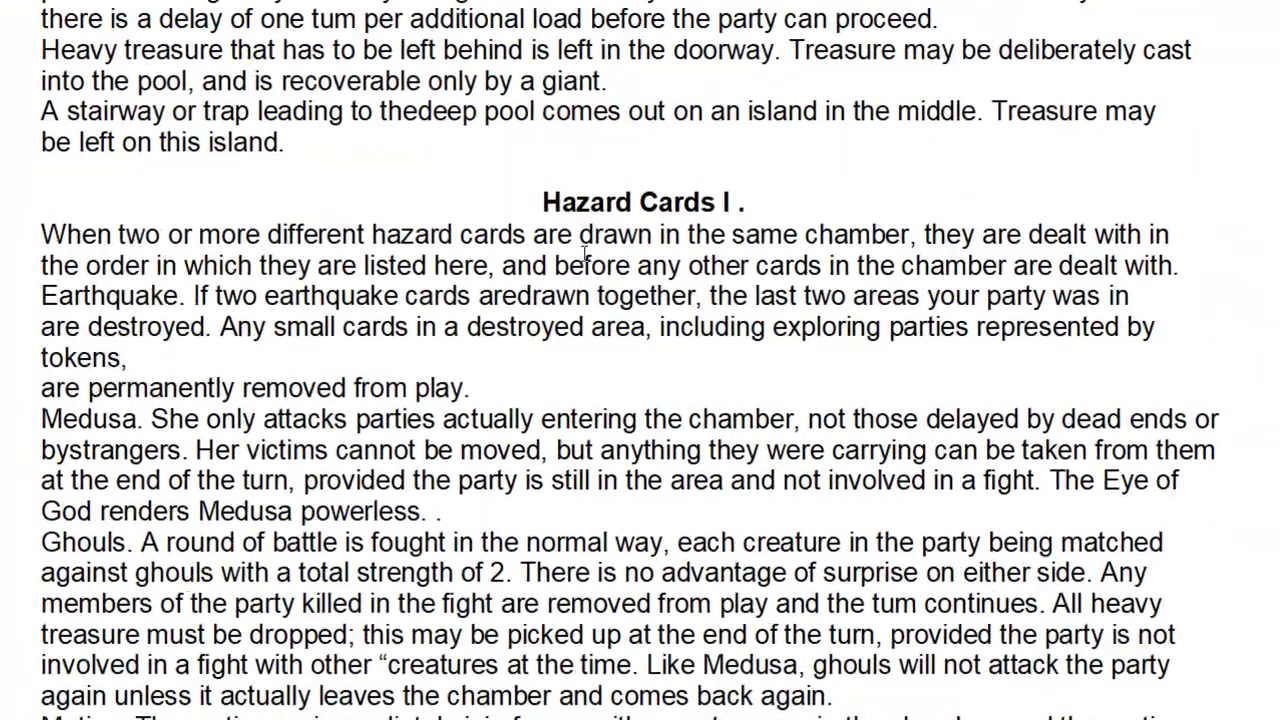
Step: Read down the recognised text and inspect the garbled 'al_l' word
scroll(579, 230, "down", 3)
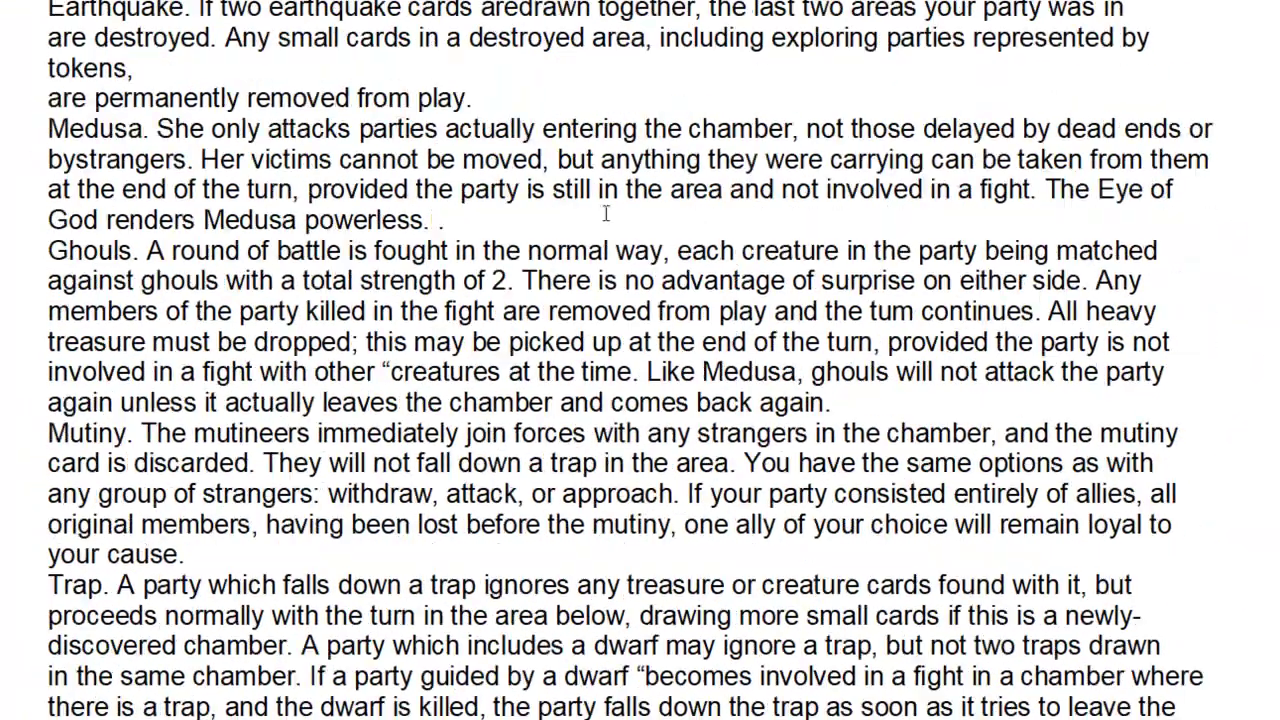
scroll(300, 115, "down", 3)
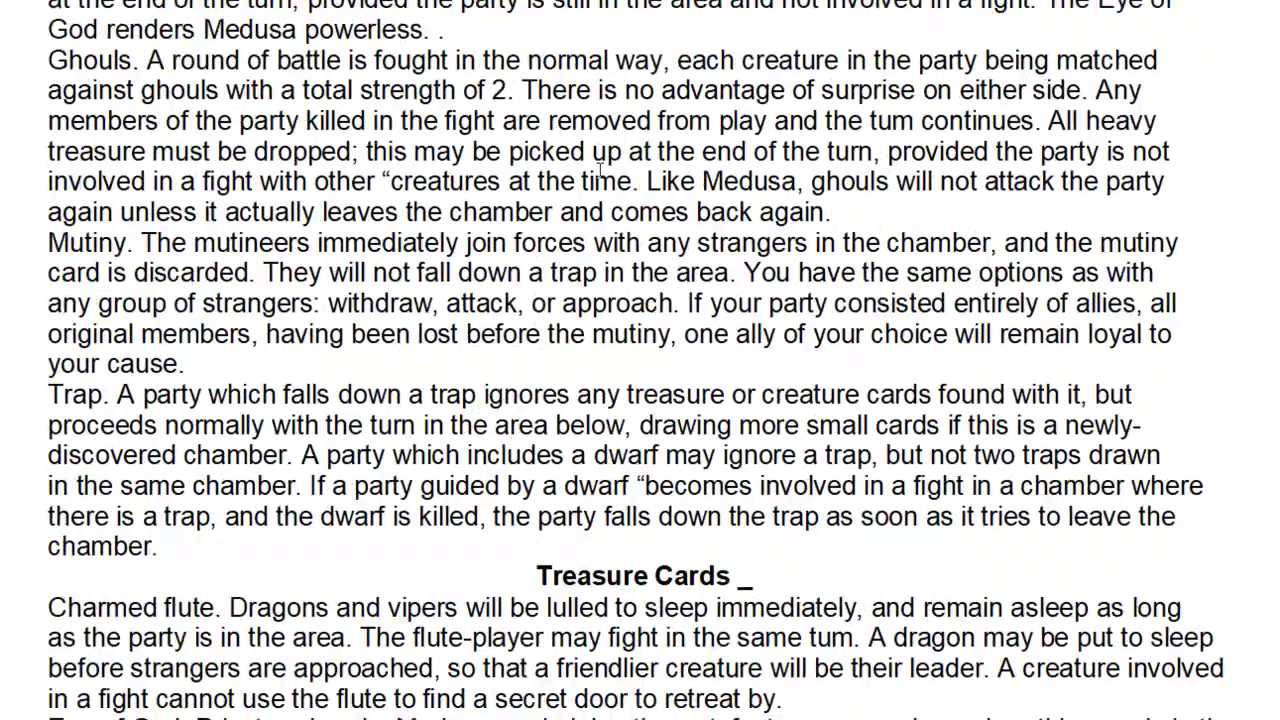
scroll(637, 181, "down", 3)
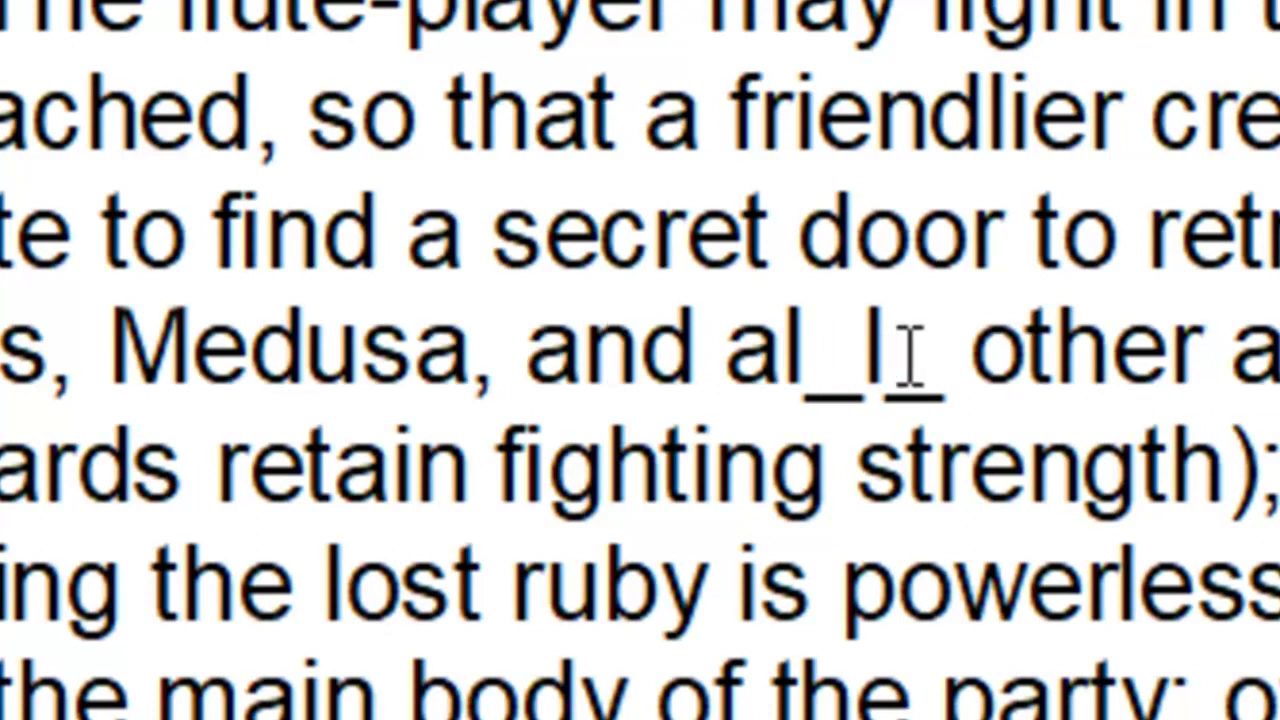
mouse_move(908, 350)
left_mouse_down()
mouse_move(805, 350)
mouse_move(908, 350)
left_mouse_up()
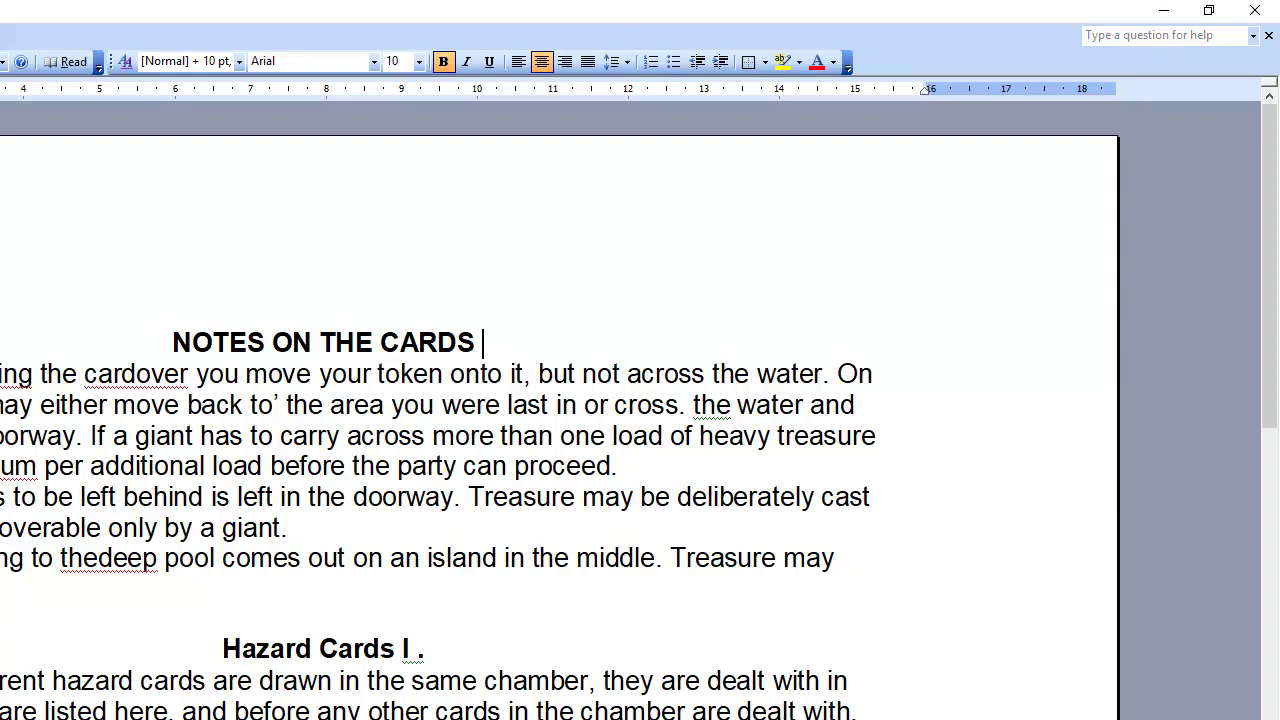
Step: Close Untitled.doc, answering the save-changes prompt
left_click(1255, 10)
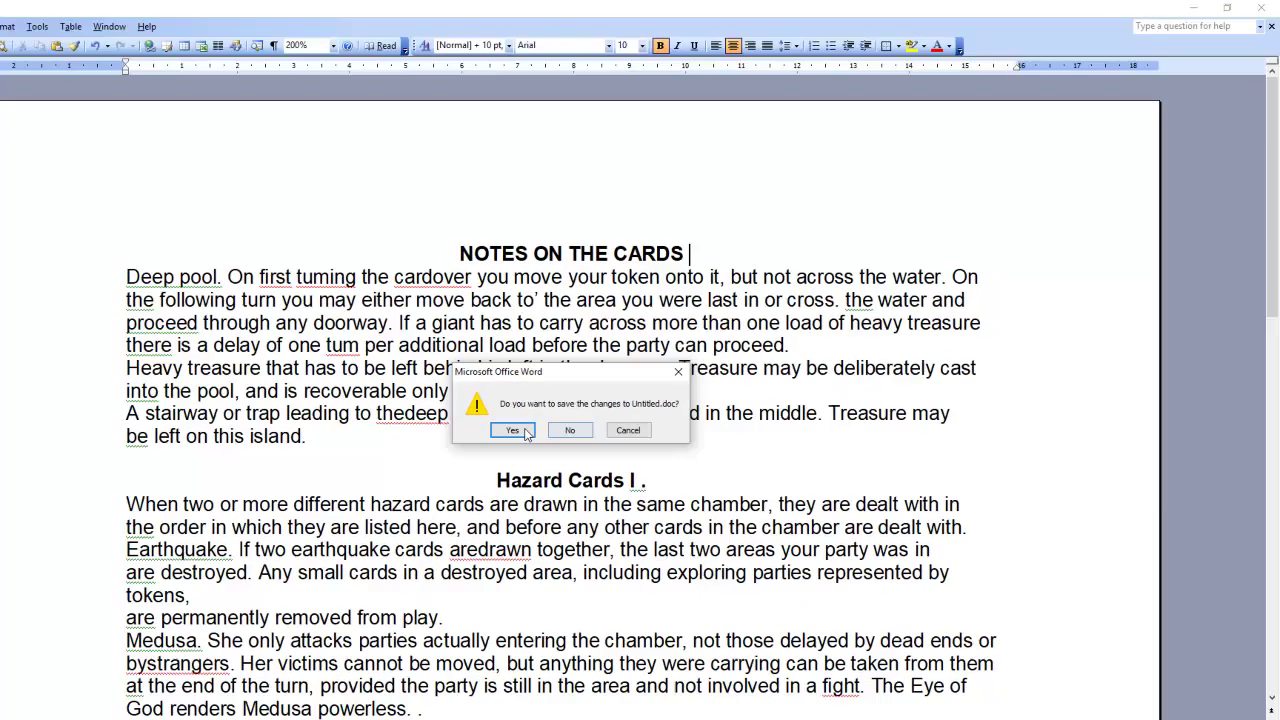
left_click(321, 580)
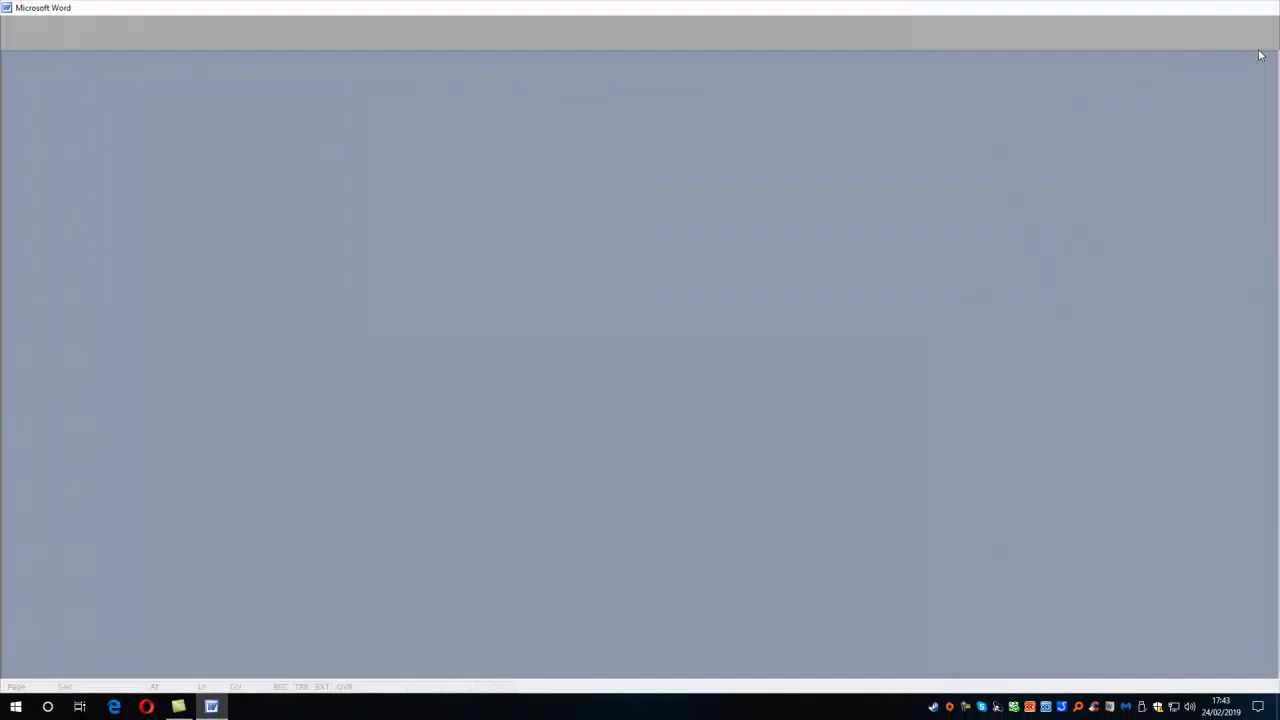